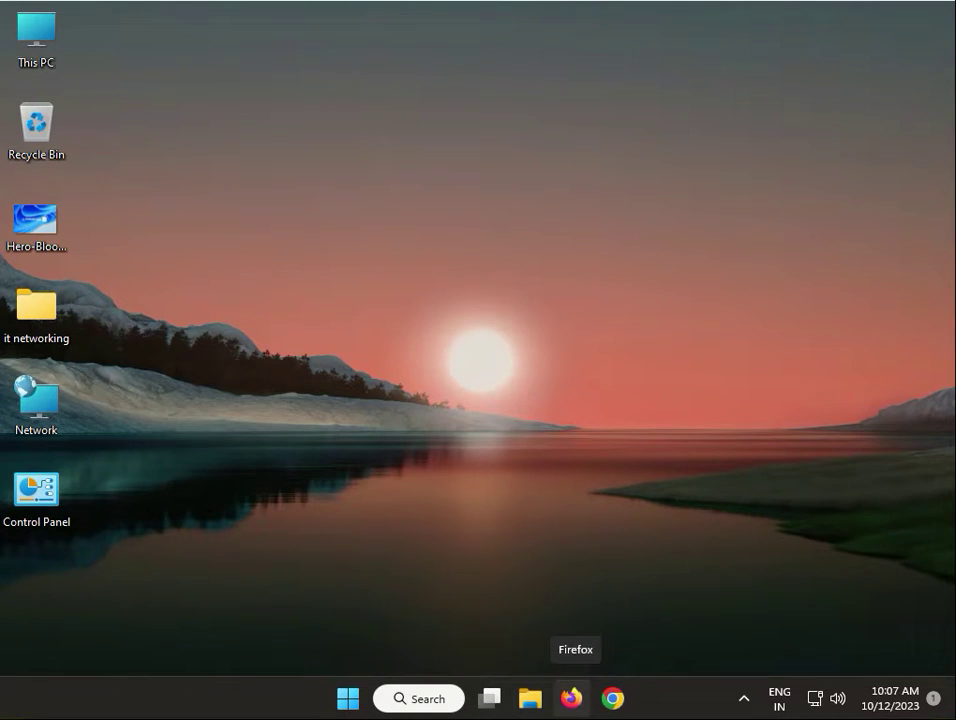
# Step: Open Windows Security and display the scan options for virus and threat protection
pyautogui.click(344, 704)
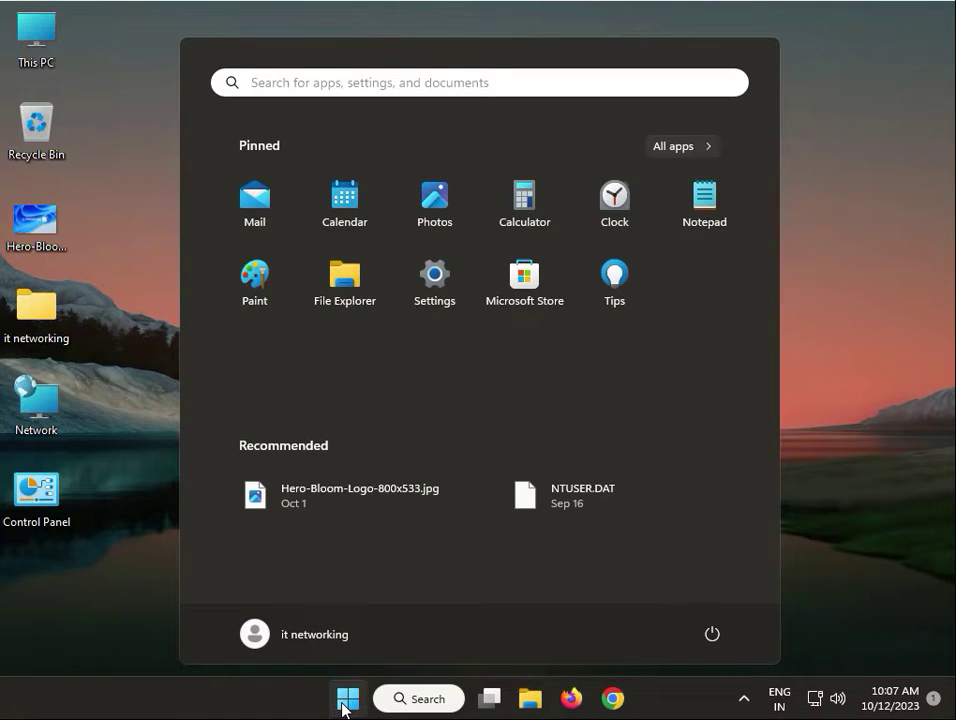
pyautogui.write('win')
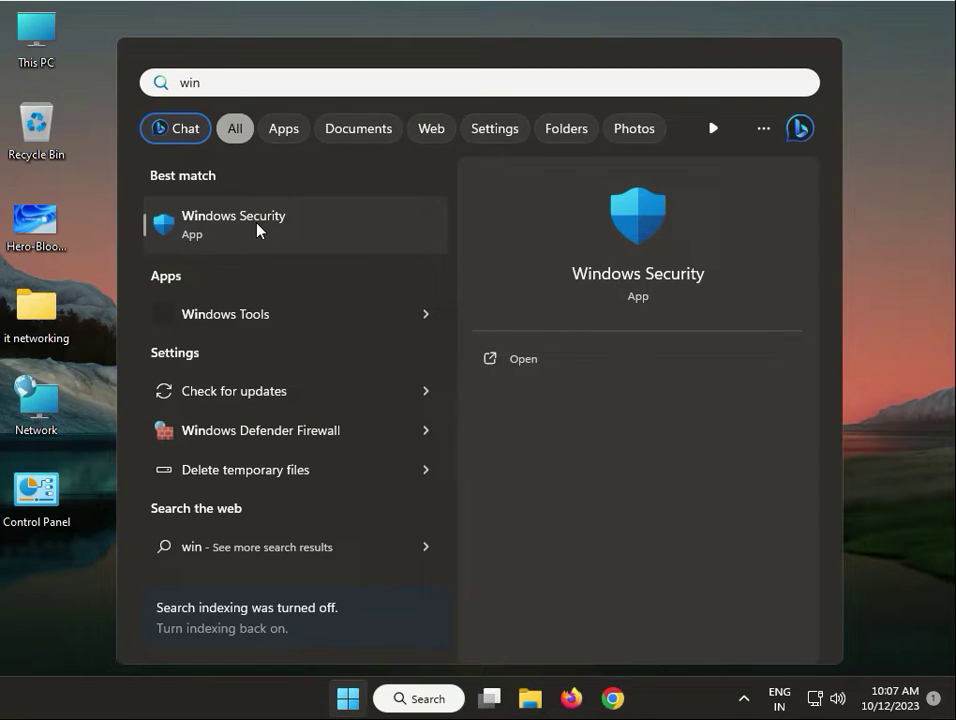
pyautogui.click(257, 229)
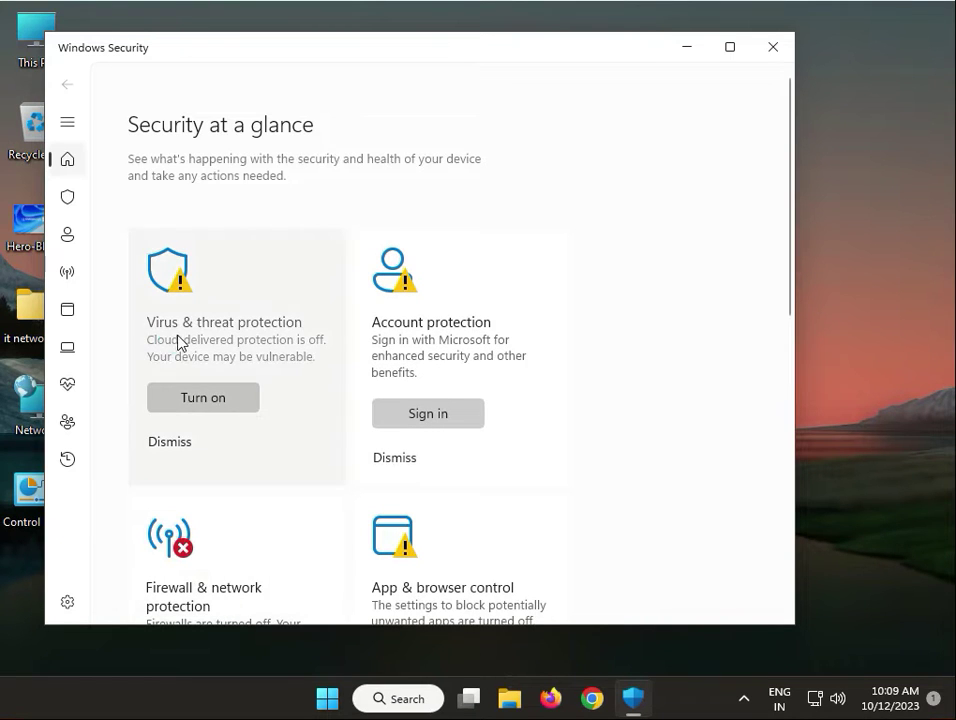
pyautogui.click(178, 335)
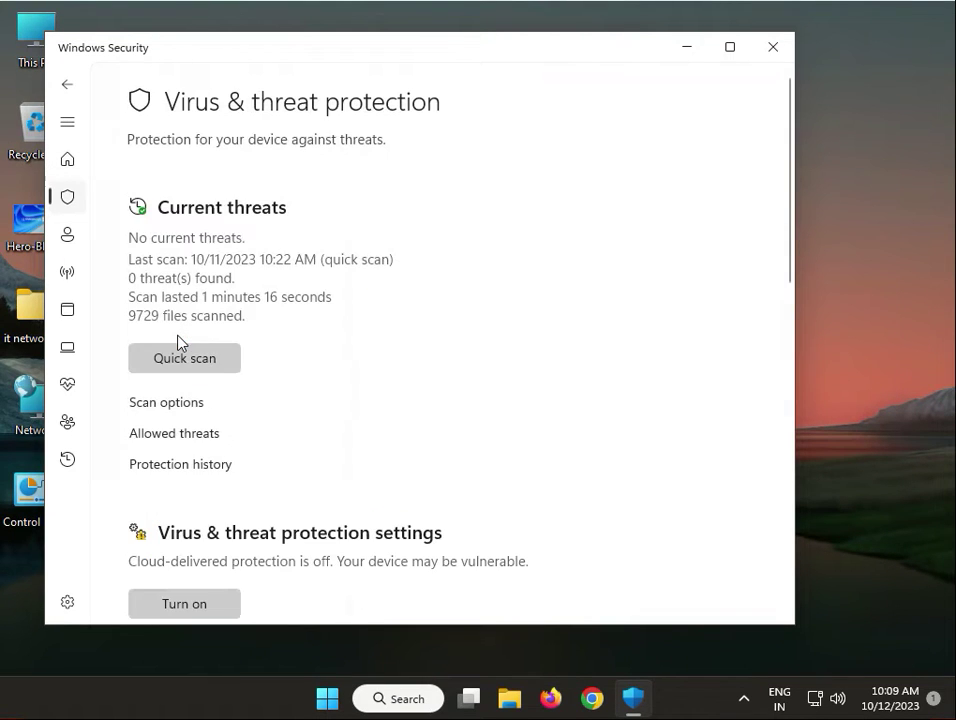
pyautogui.click(172, 410)
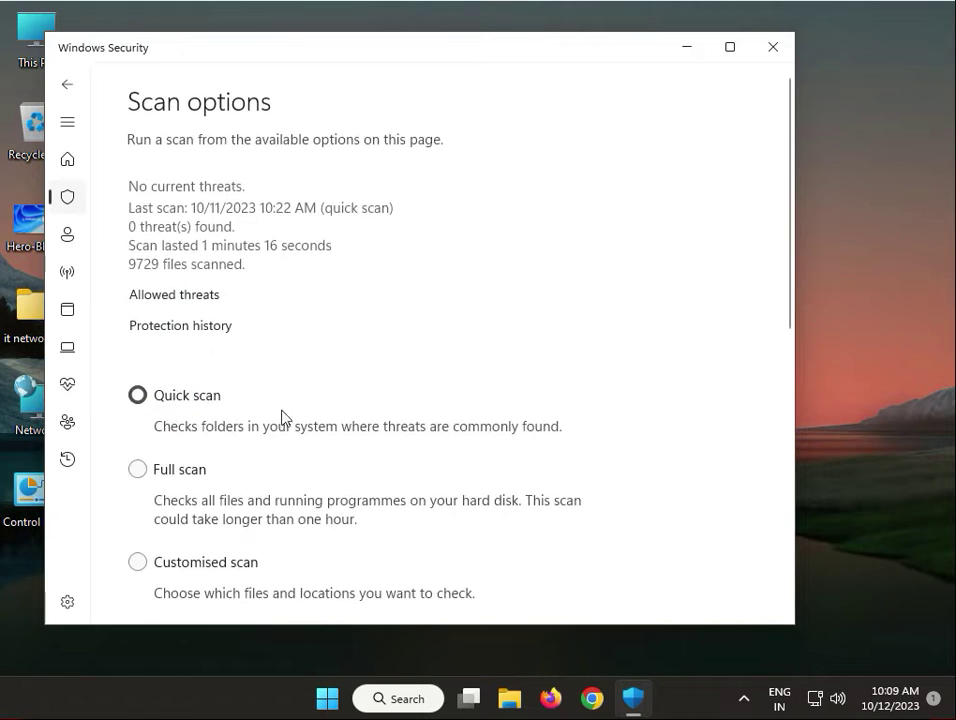
# Step: Select the Microsoft Defender Antivirus (offline scan) option and close Windows Security without starting the scan
pyautogui.scroll(-3, 282, 416)
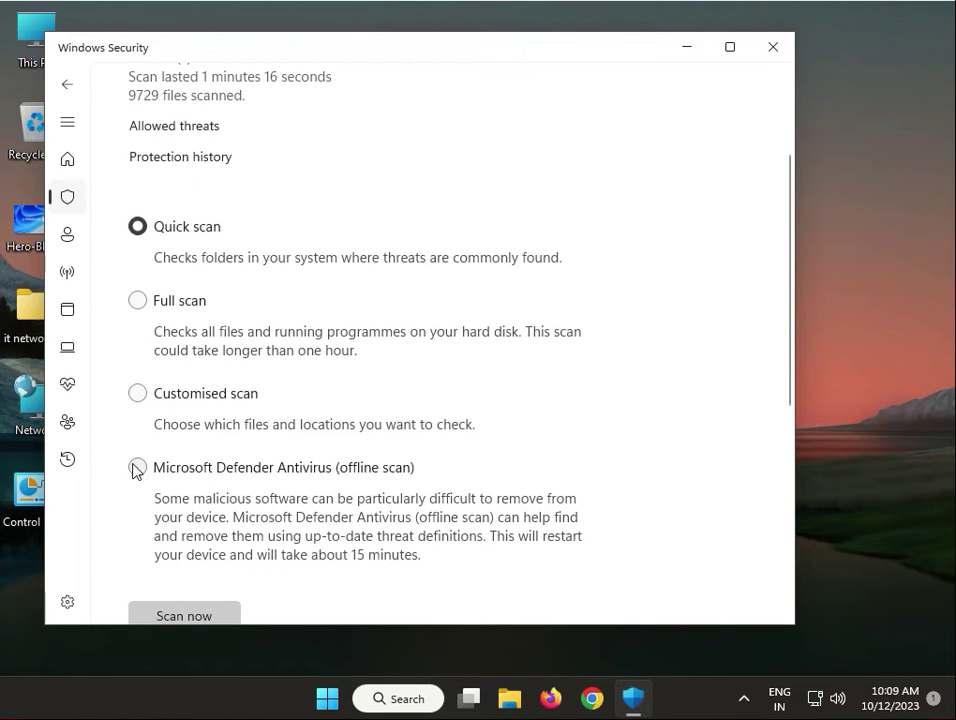
pyautogui.click(139, 469)
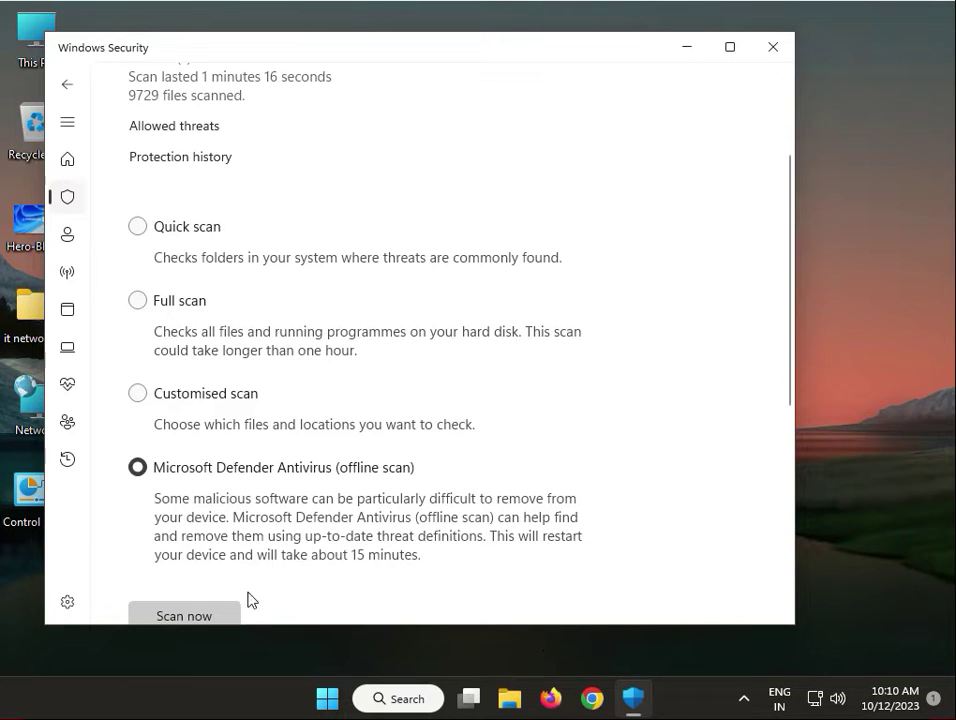
pyautogui.moveTo(632, 698)
pyautogui.click(770, 54)
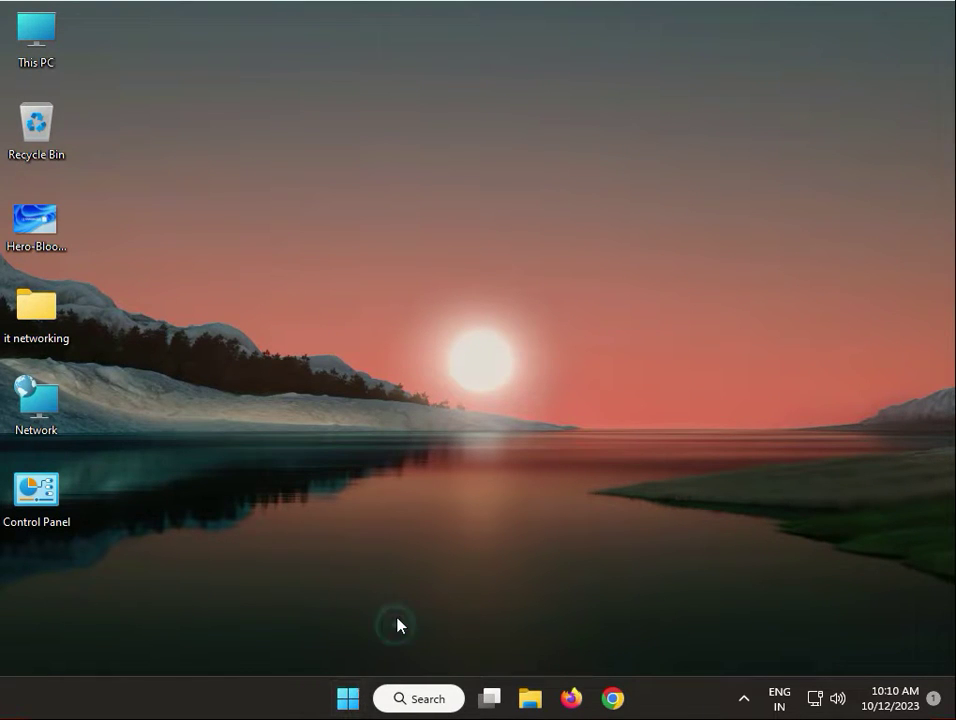
# Step: Open System Configuration by running msconfig and display its list of services
pyautogui.press('super+r')
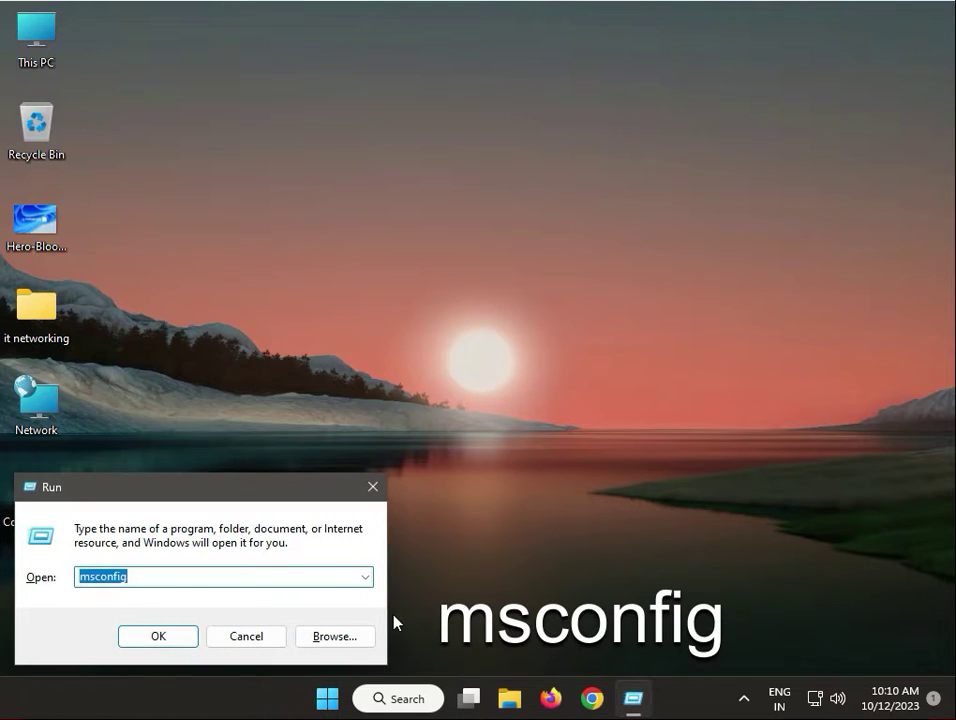
pyautogui.click(143, 636)
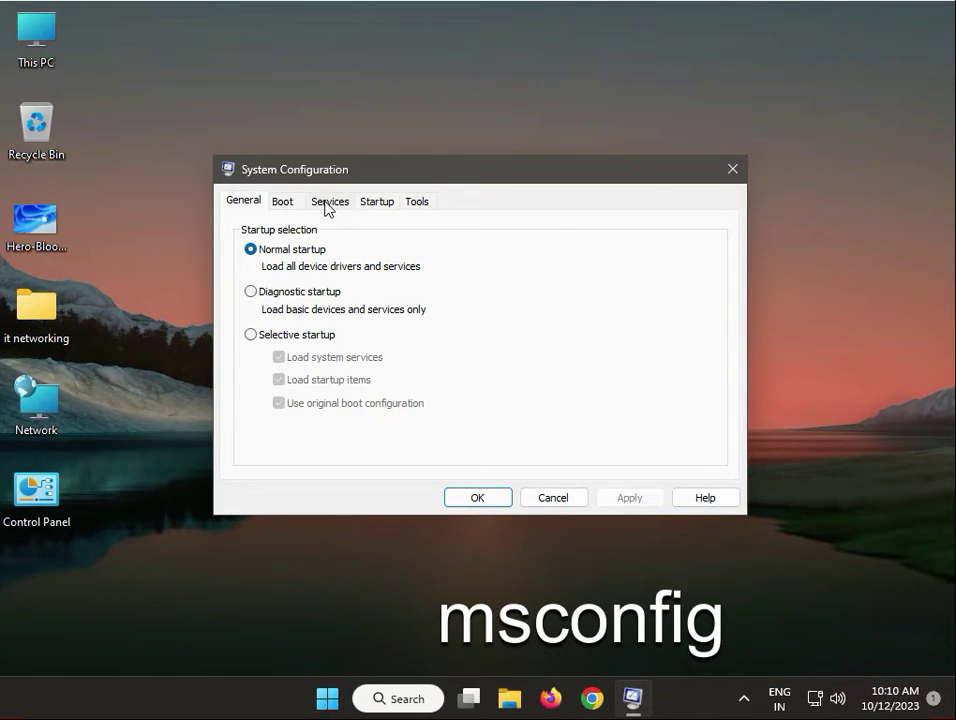
pyautogui.click(329, 205)
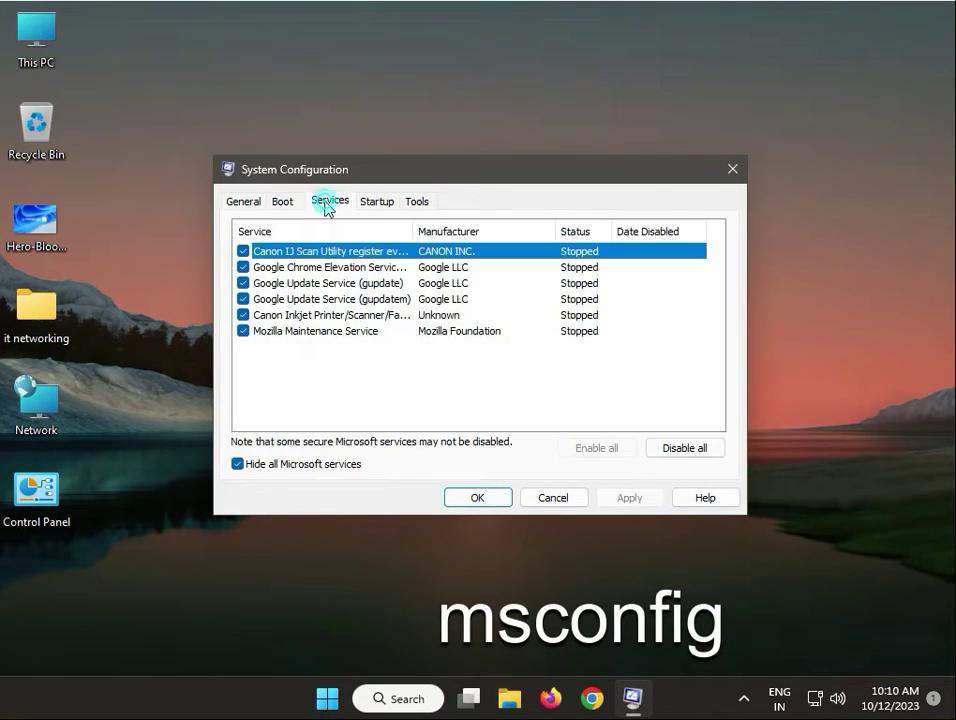
pyautogui.click(377, 202)
pyautogui.click(318, 200)
# Step: With all Microsoft services hidden, disable all the remaining services, apply the change and exit without restarting
pyautogui.click(240, 464)
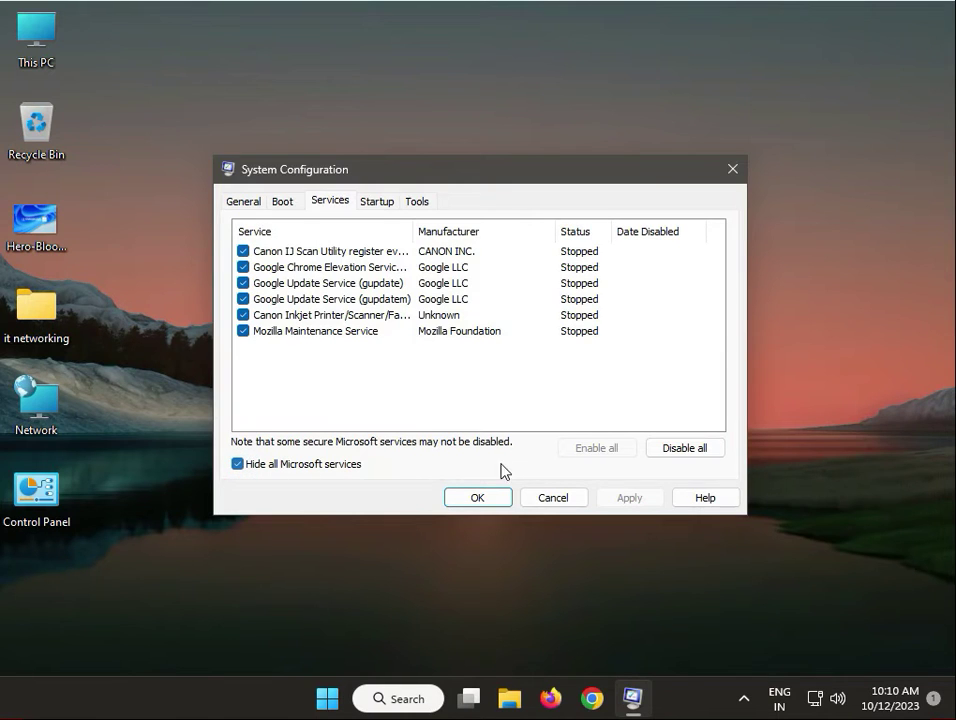
pyautogui.click(711, 448)
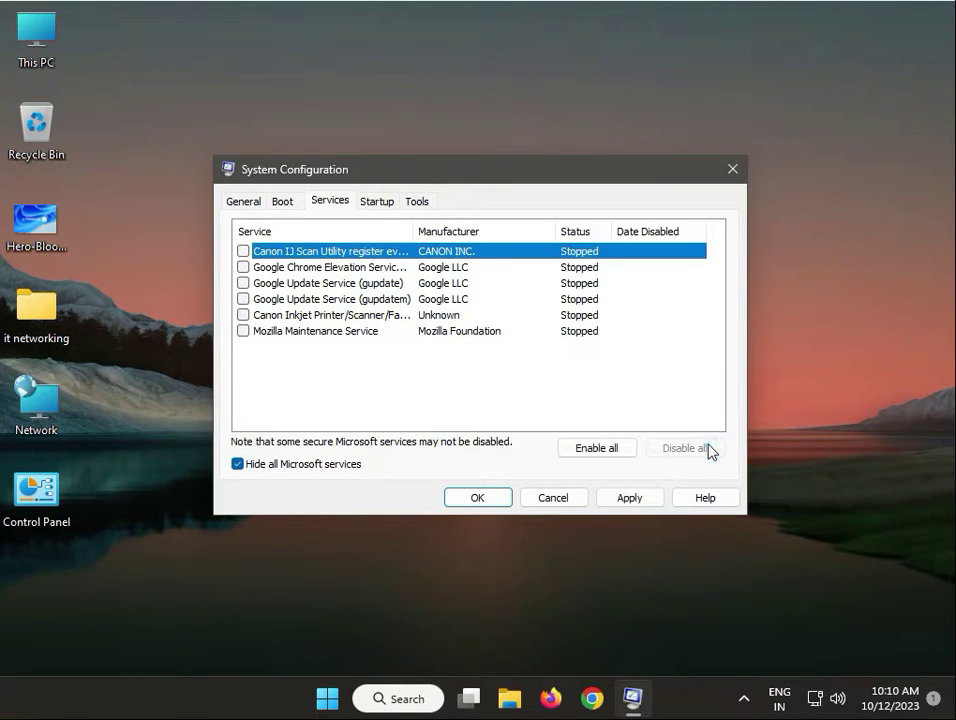
pyautogui.click(624, 500)
pyautogui.click(472, 500)
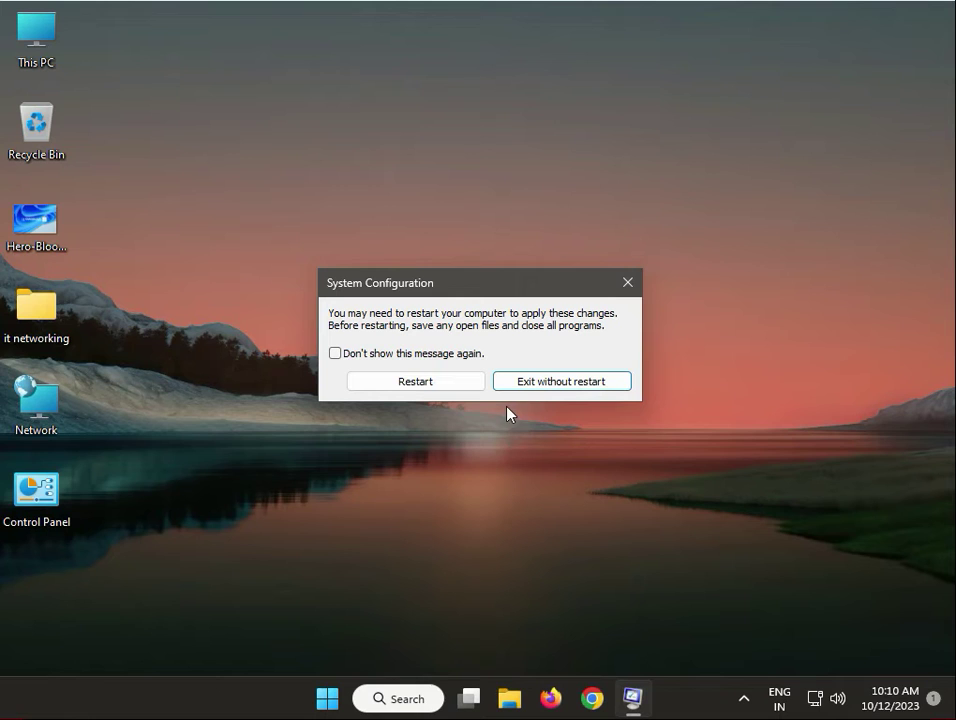
pyautogui.click(561, 381)
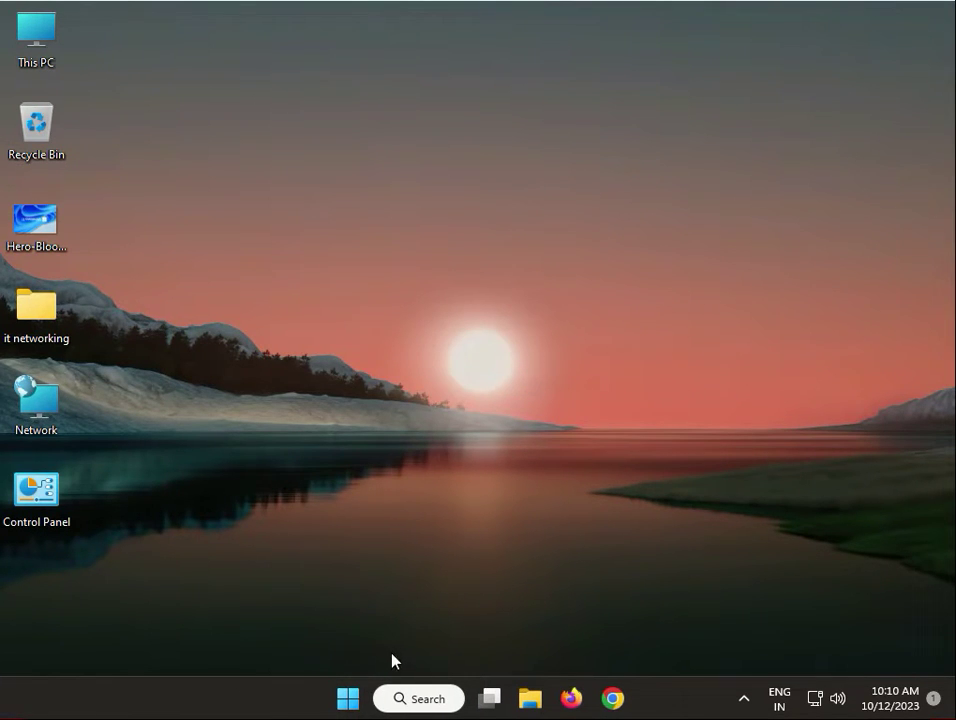
# Step: Search for cmd and open Command Prompt as administrator, allowing it to make changes to the device
pyautogui.click(352, 698)
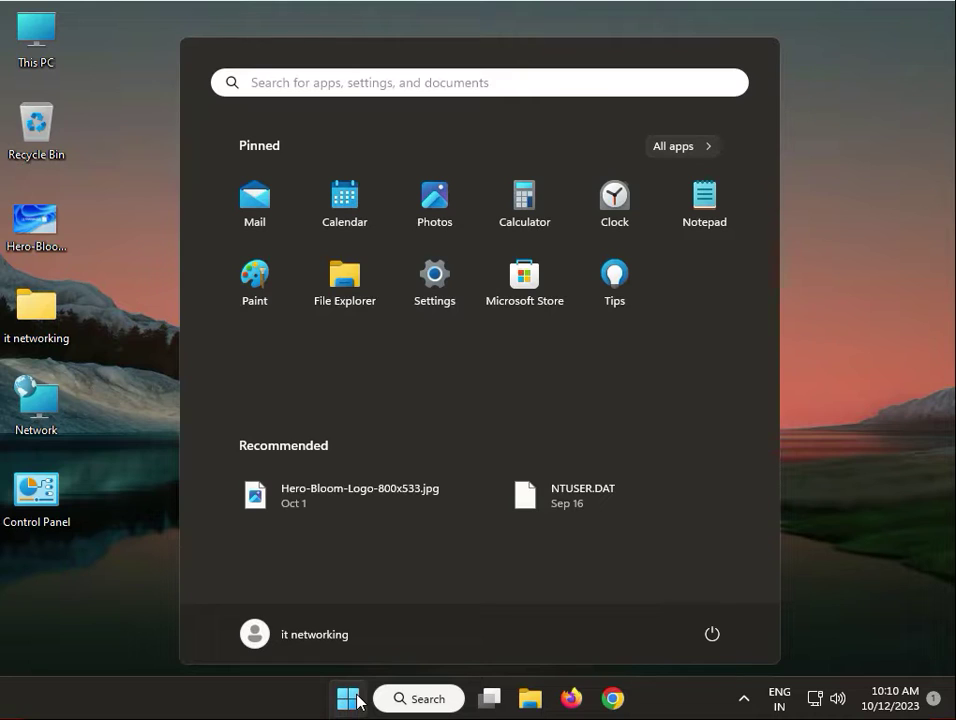
pyautogui.write('md')
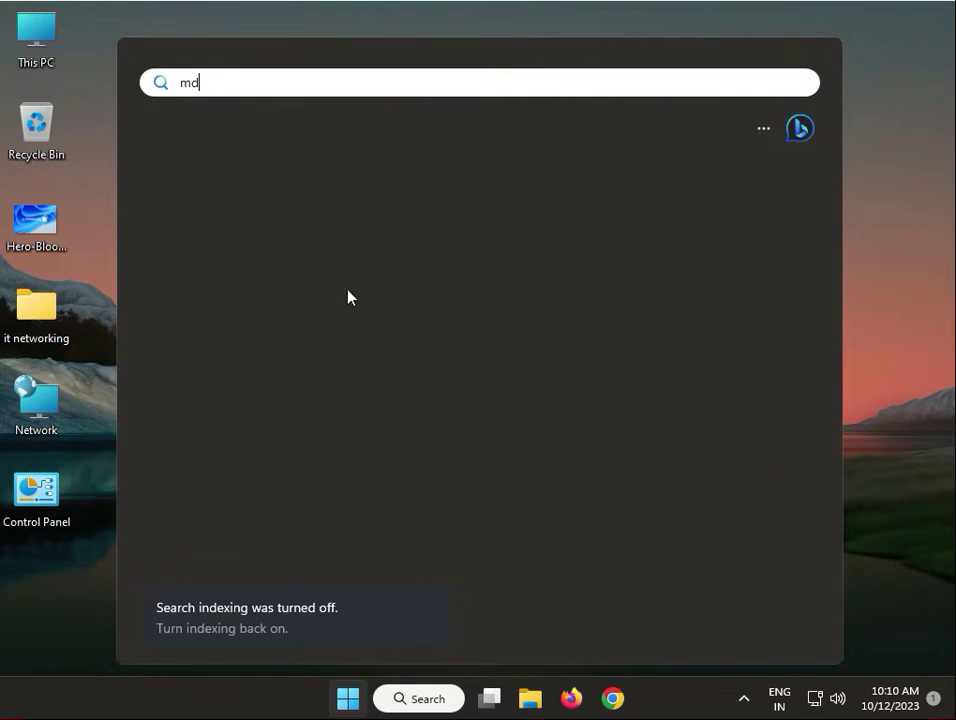
pyautogui.press('BackSpace')
pyautogui.press('BackSpace')
pyautogui.write('cm')
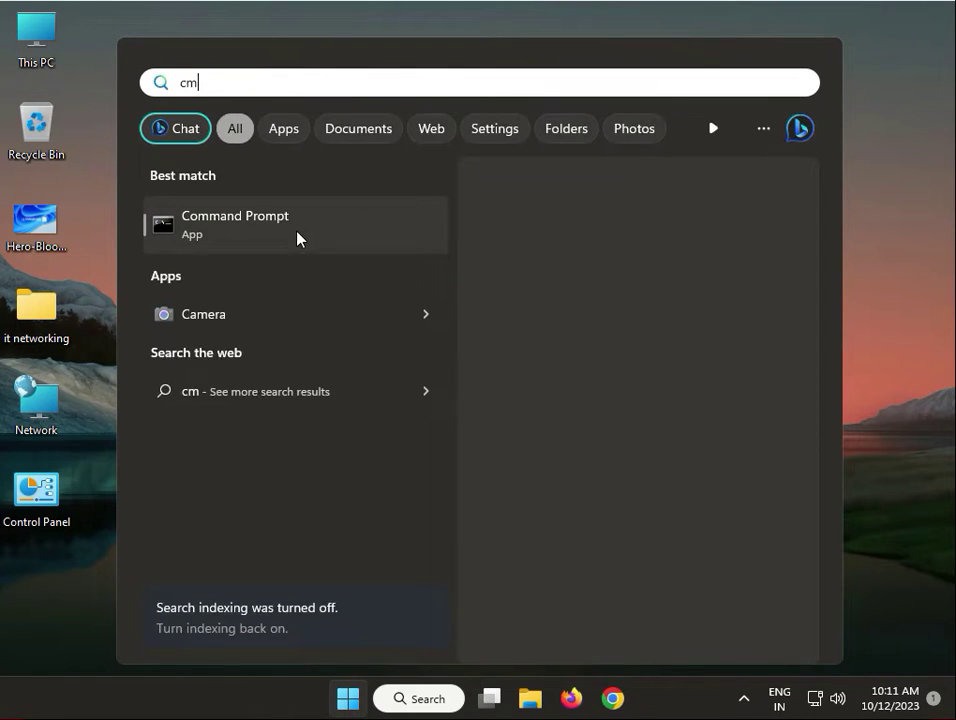
pyautogui.write('d')
pyautogui.rightClick(299, 242)
pyautogui.click(316, 258)
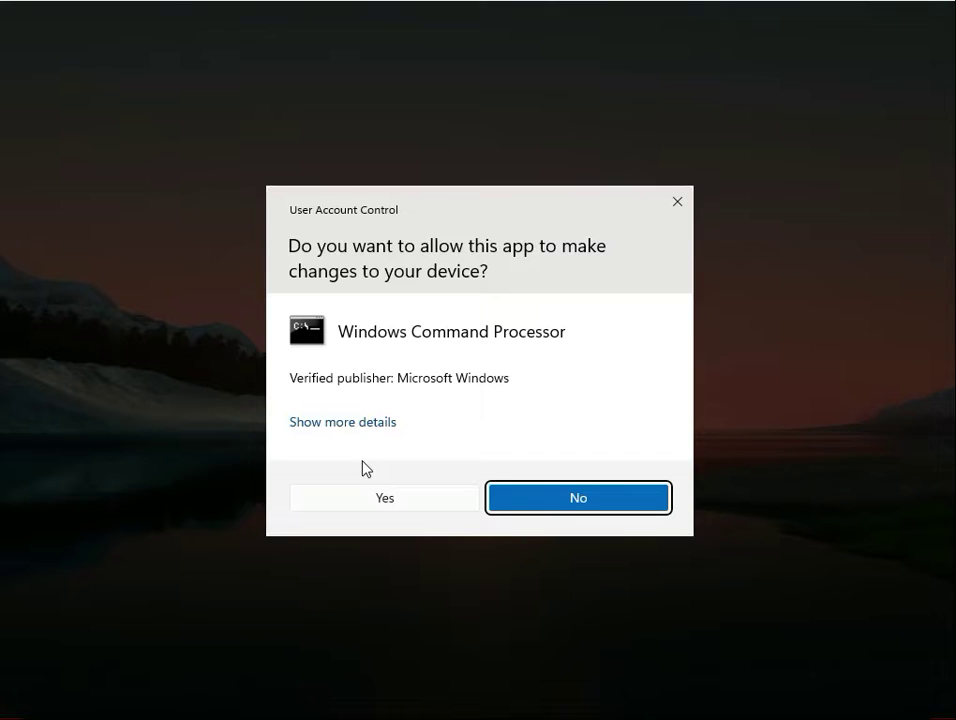
pyautogui.click(382, 497)
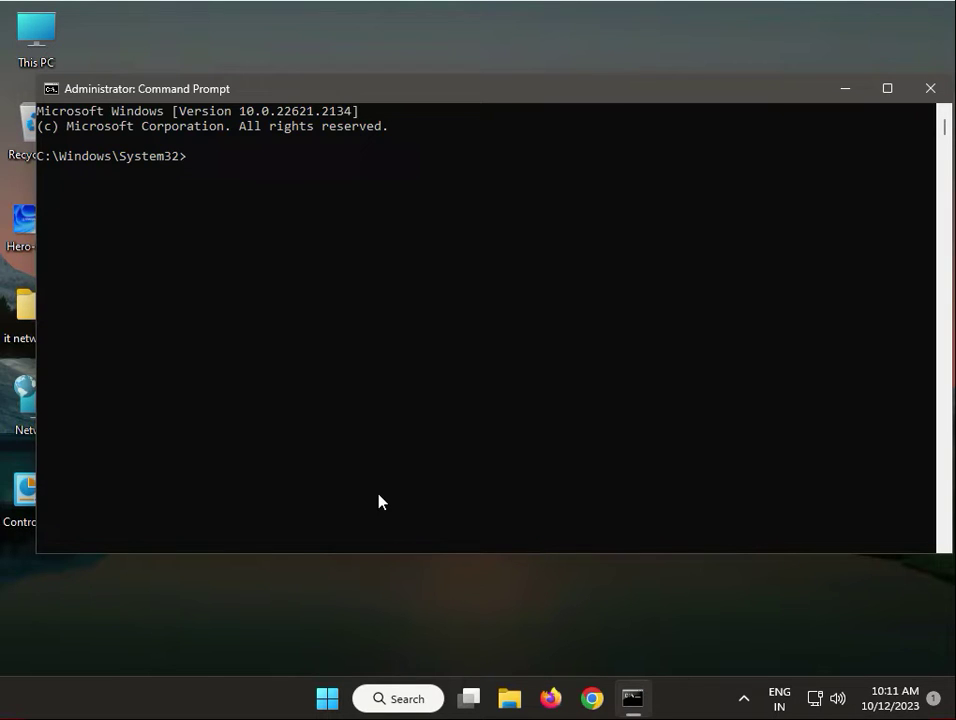
# Step: Run chkdsk c: /f, agree to schedule the check for the next system restart, and close Command Prompt
pyautogui.write('chkd')
pyautogui.write('sk c: /f')
pyautogui.press('Return')
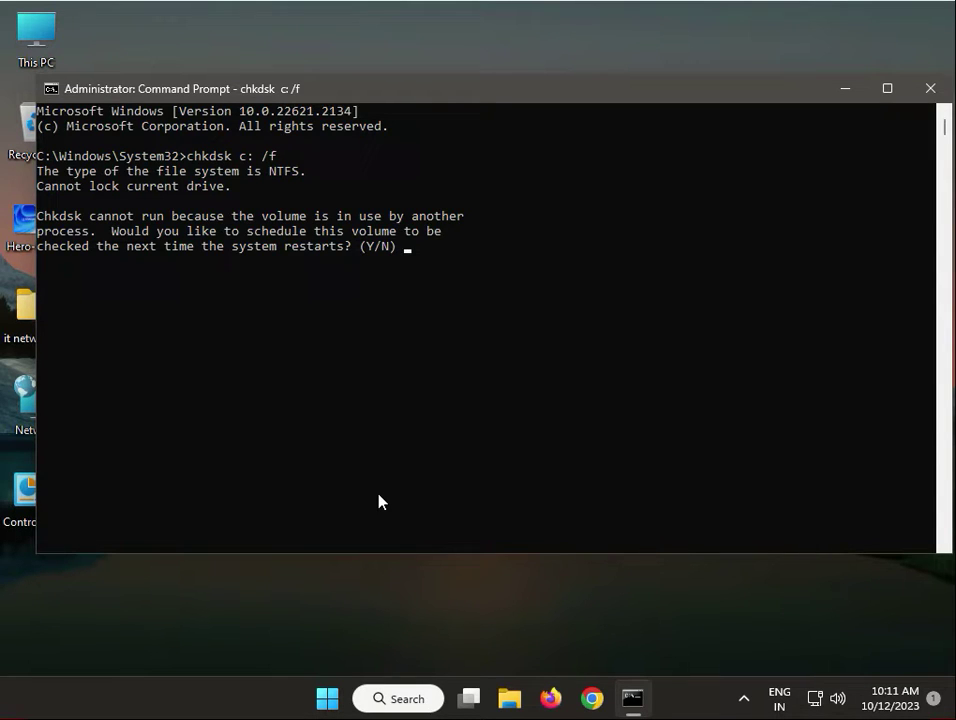
pyautogui.write('y')
pyautogui.press('Return')
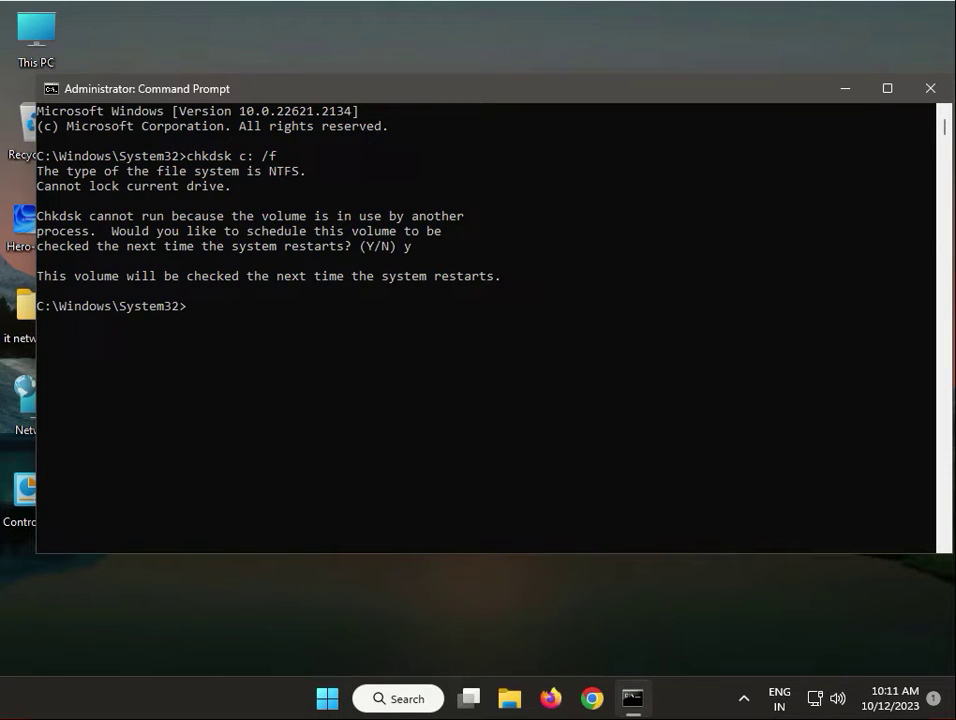
pyautogui.click(929, 88)
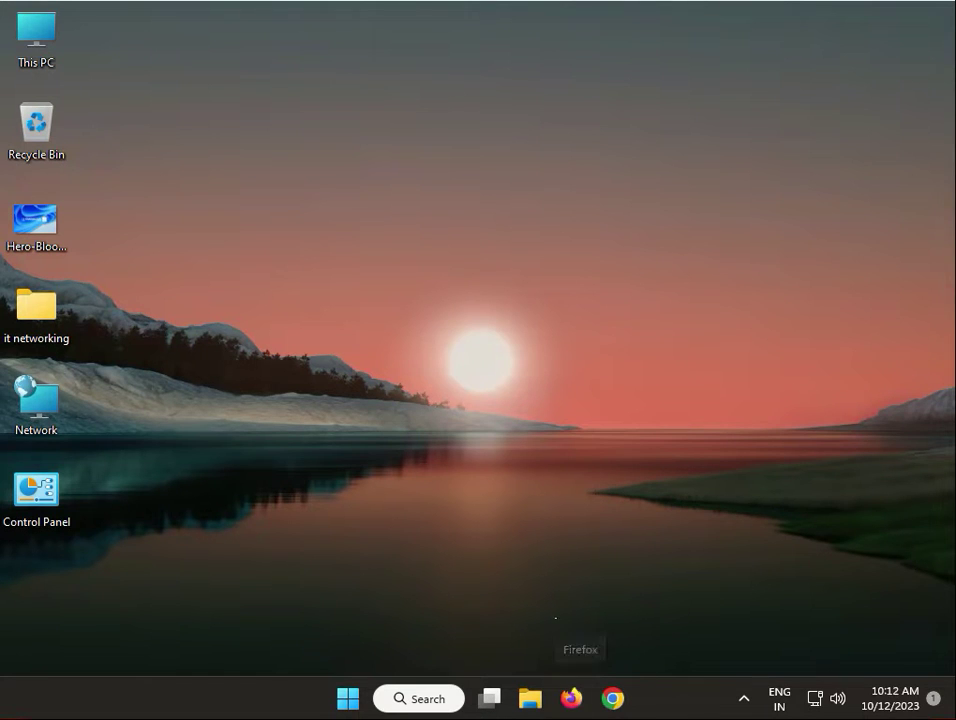
# Step: Run cleanmgr for drive C:, include system files in the cleanup, and delete the preselected file types
pyautogui.click(381, 517)
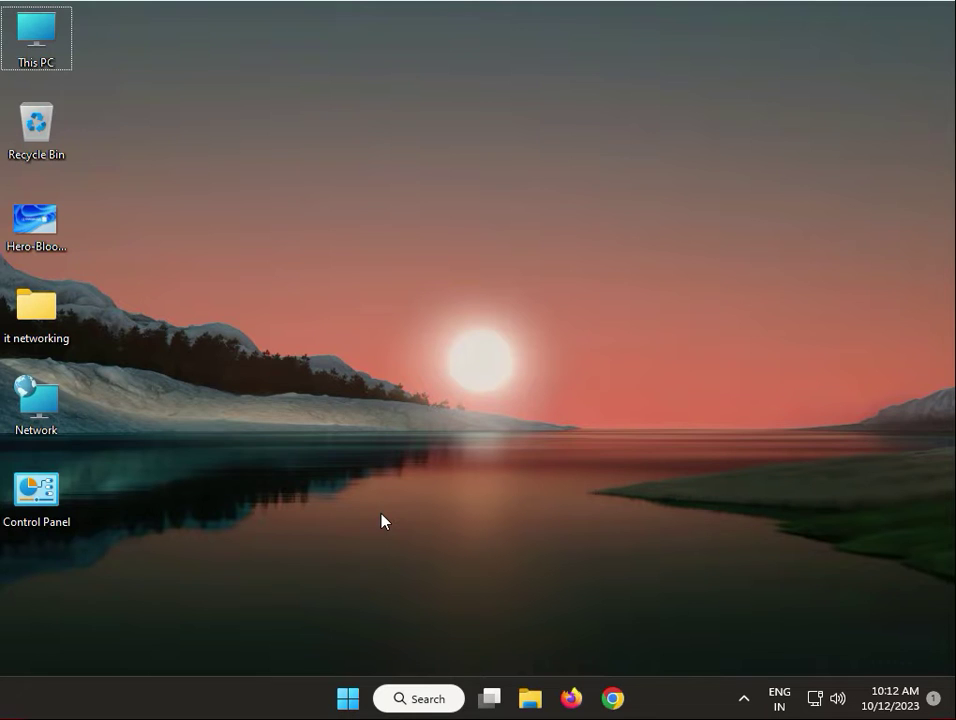
pyautogui.press('super+r')
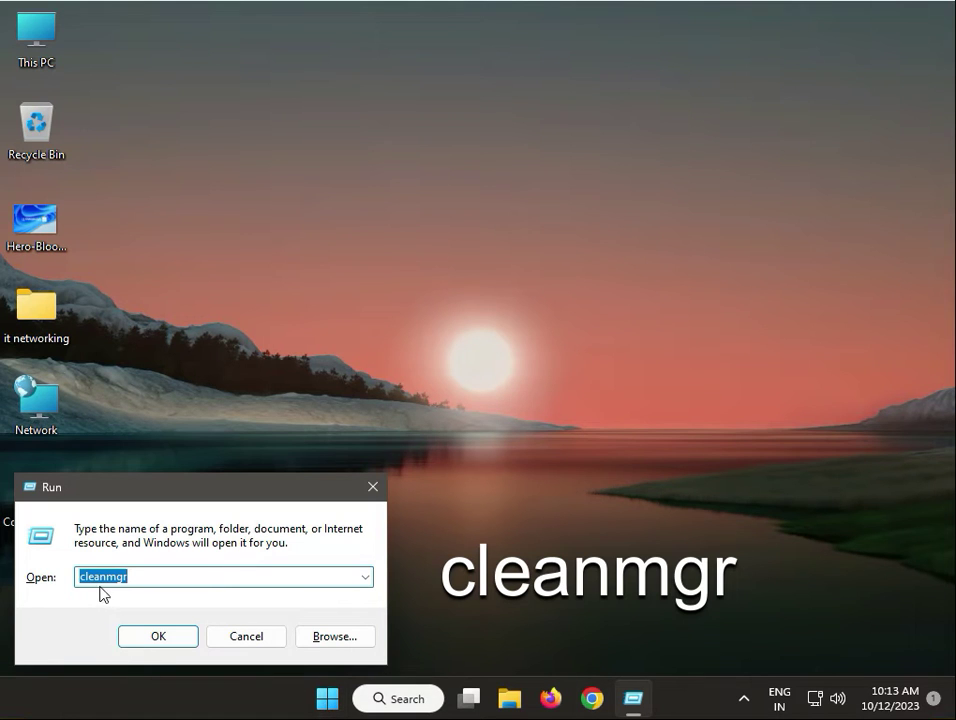
pyautogui.click(139, 636)
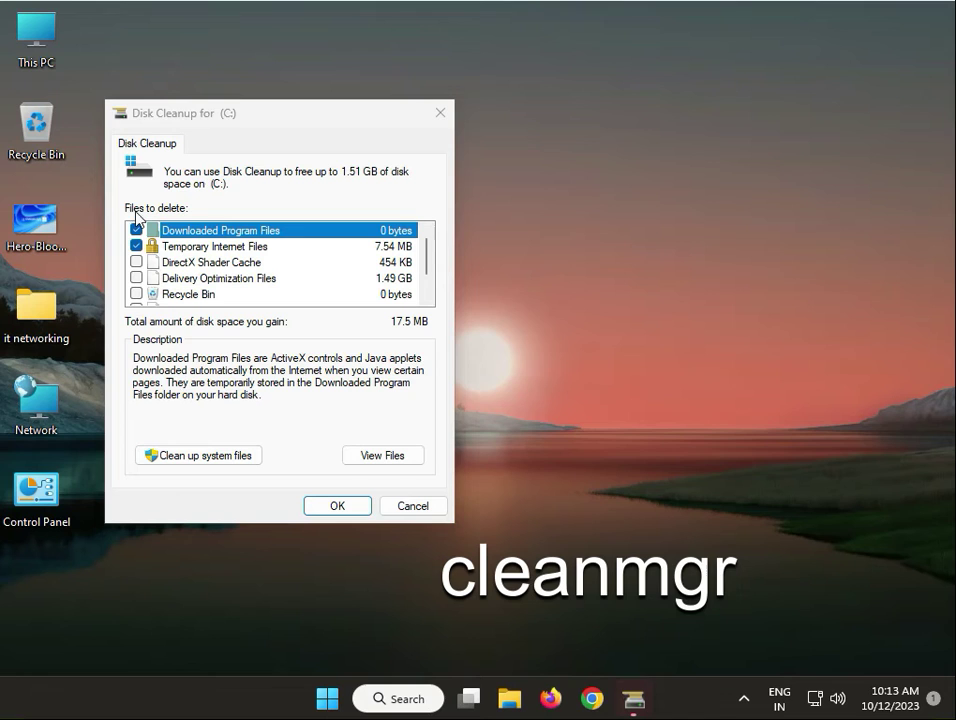
pyautogui.click(239, 464)
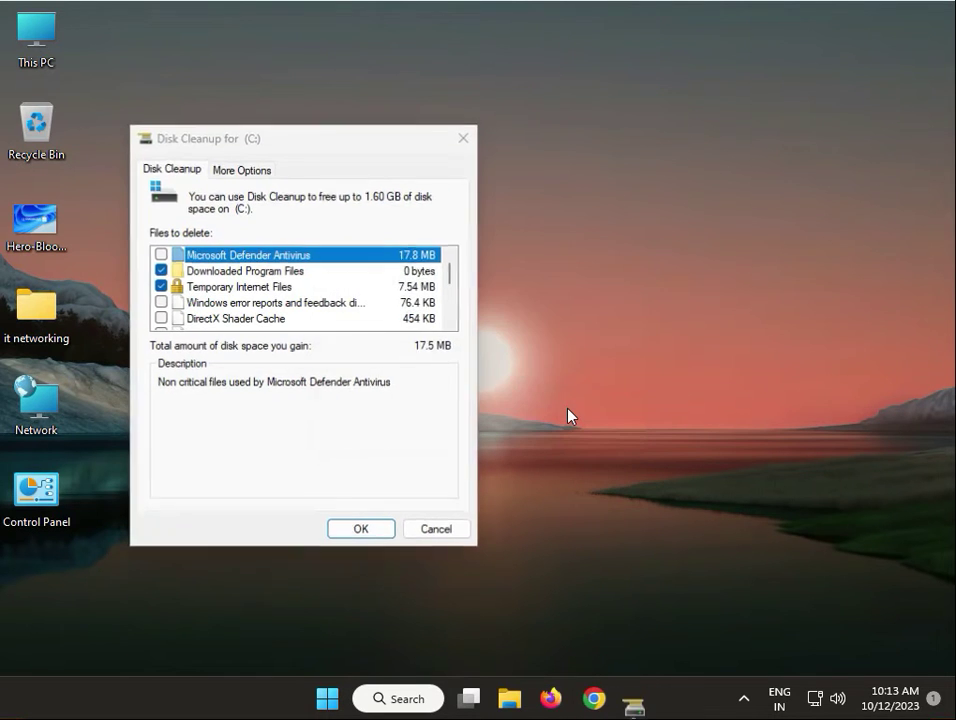
pyautogui.click(358, 530)
pyautogui.click(490, 360)
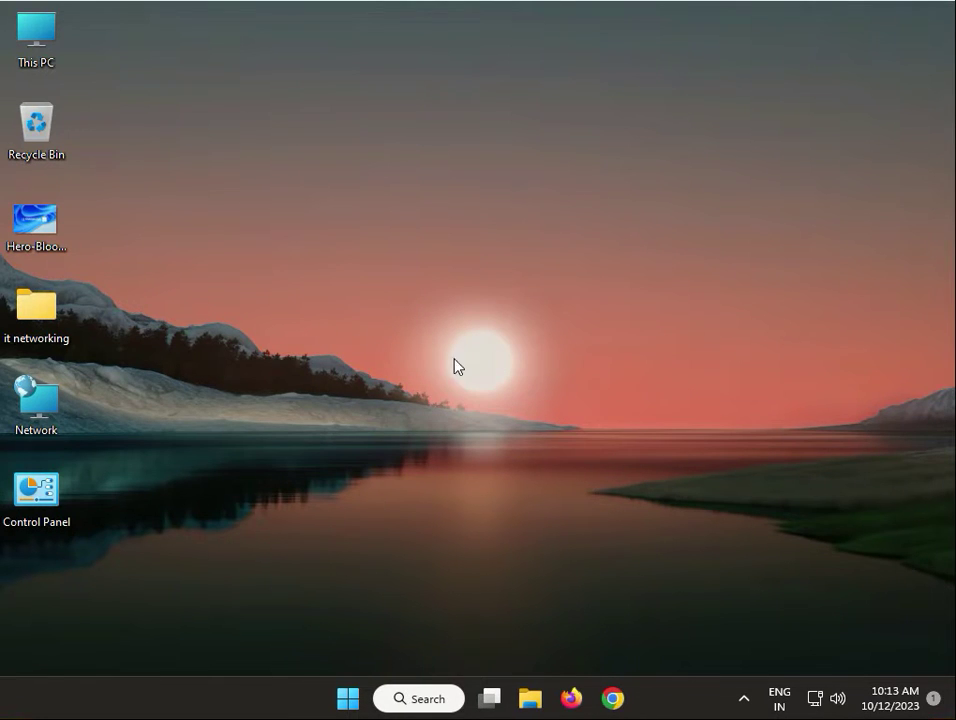
# Step: Check the Windows Update page in Settings and close Settings
pyautogui.click(349, 701)
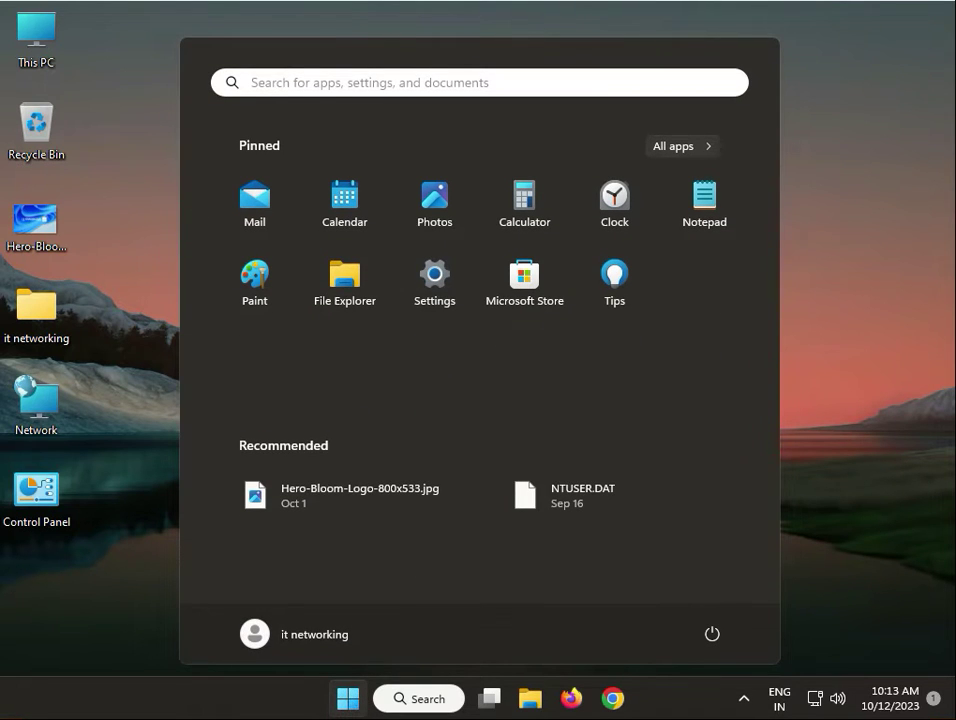
pyautogui.click(430, 292)
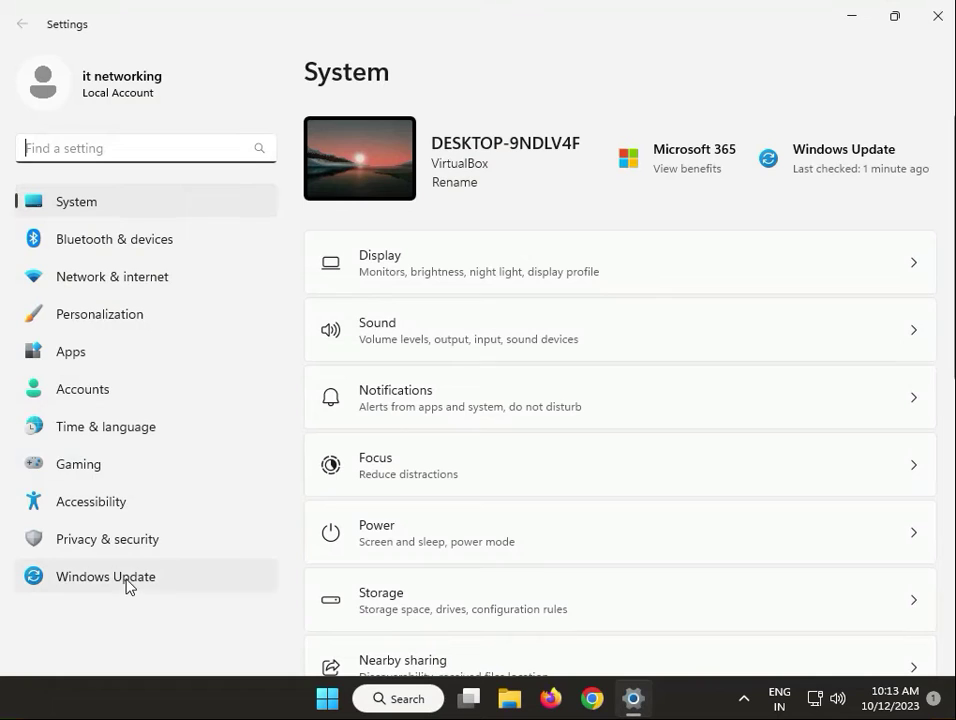
pyautogui.click(124, 584)
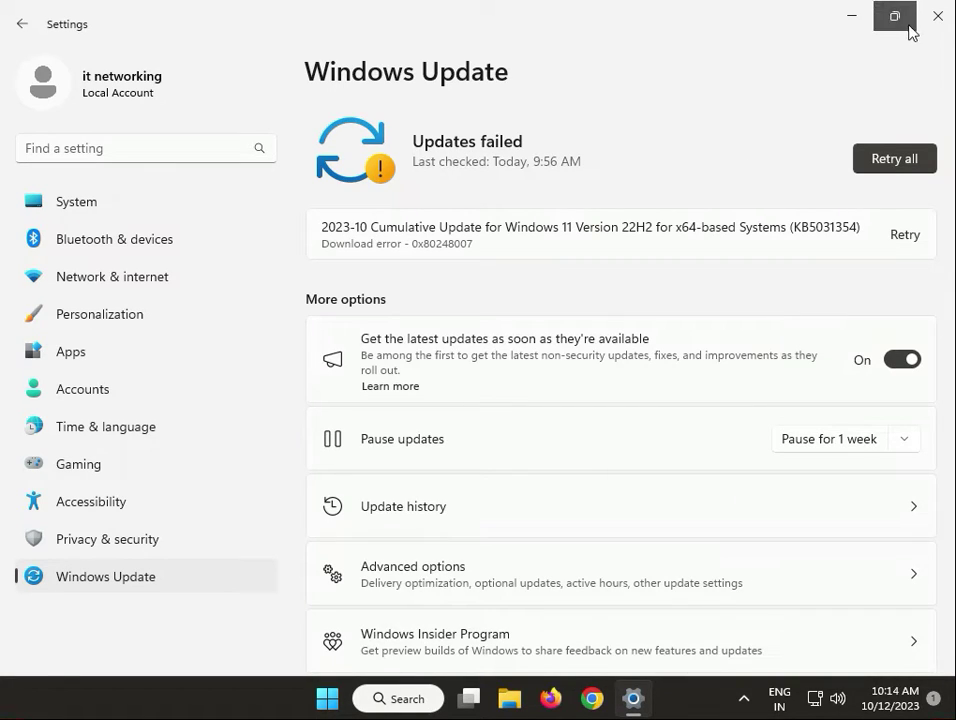
pyautogui.click(940, 17)
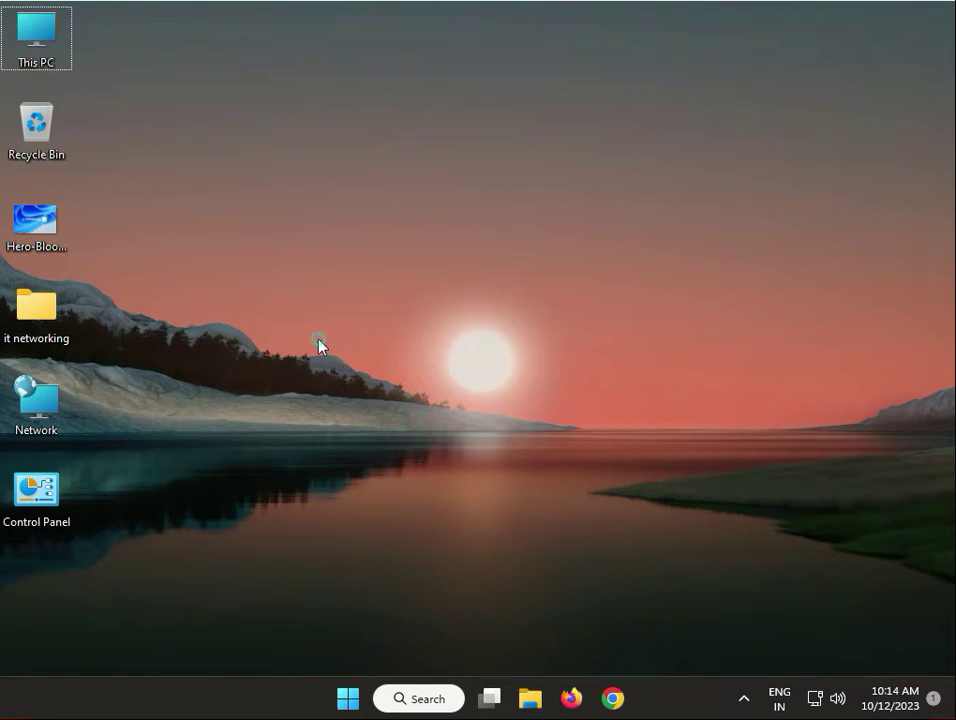
# Step: Refresh the desktop and open the user's temporary files folder by running %temp%
pyautogui.rightClick(341, 388)
pyautogui.click(279, 479)
pyautogui.press('super+r')
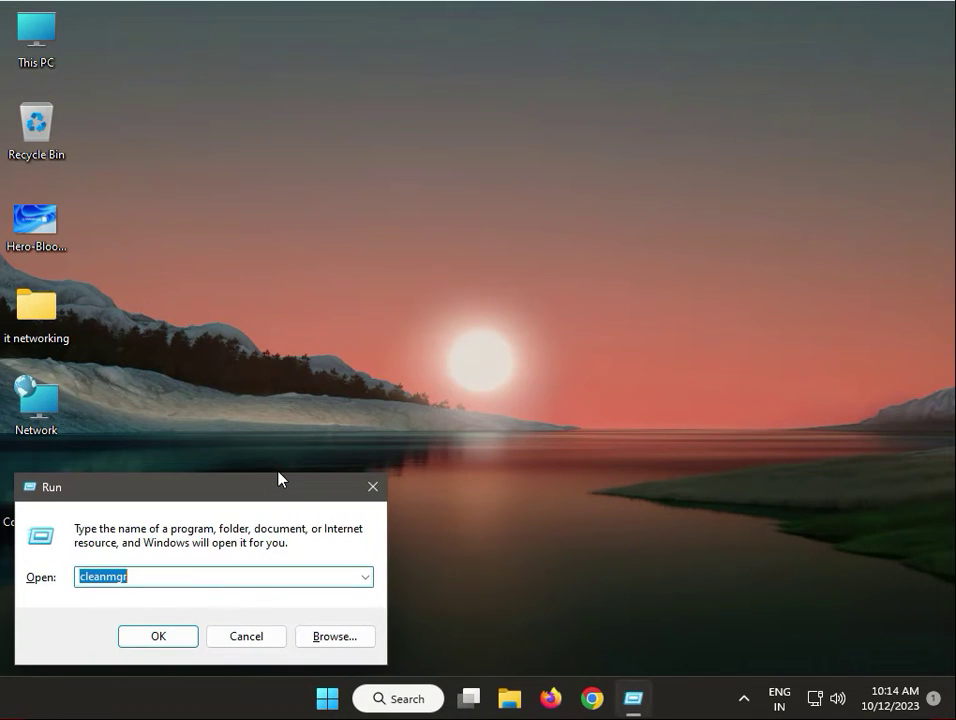
pyautogui.write('%')
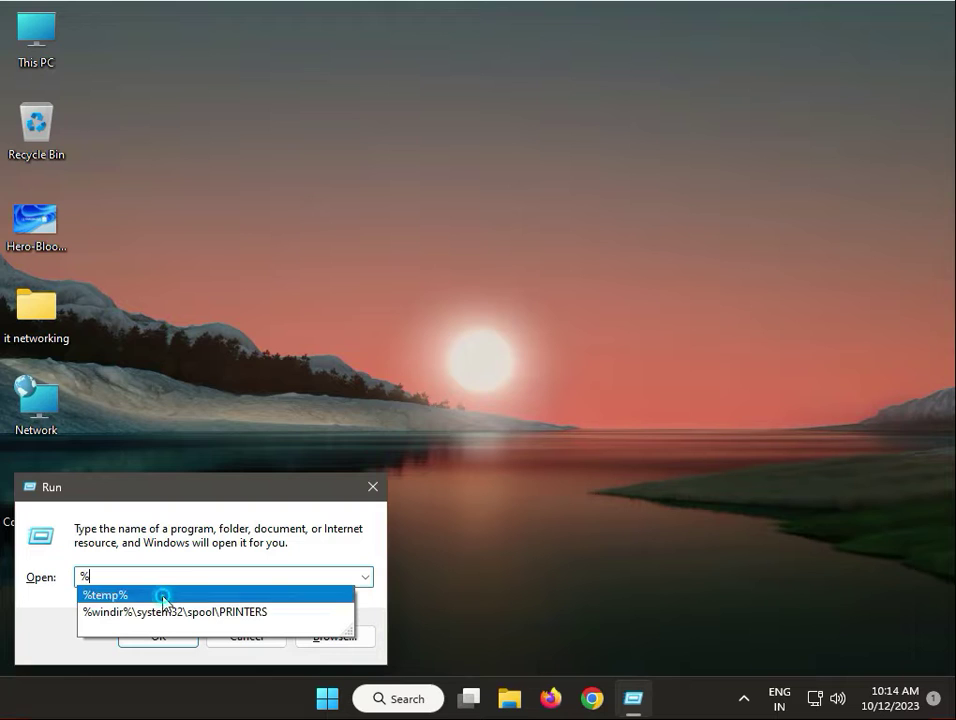
pyautogui.click(164, 598)
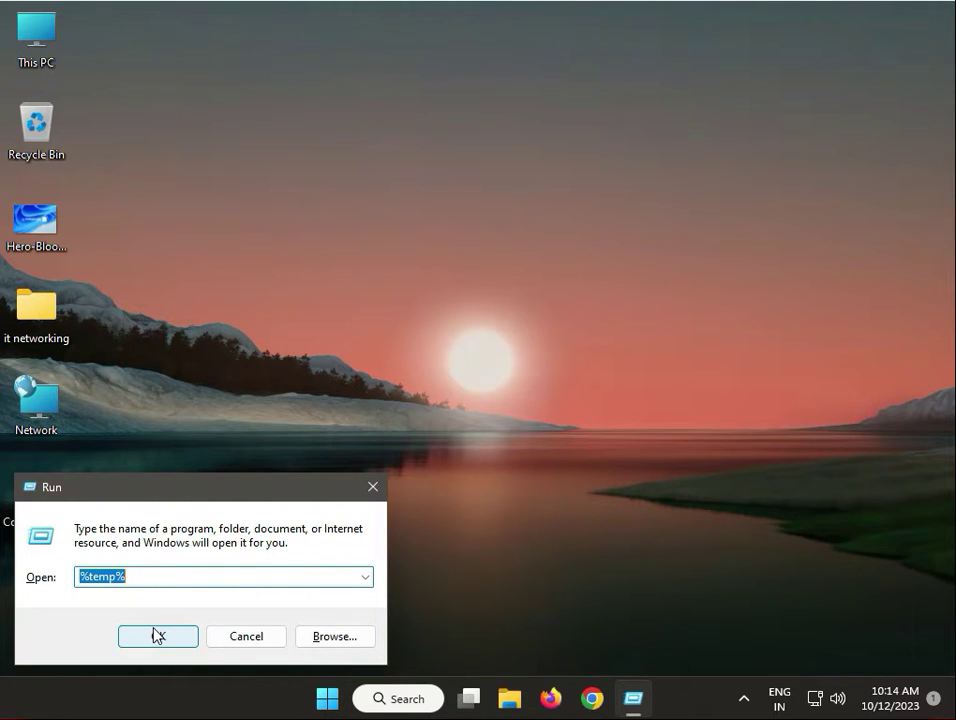
pyautogui.click(155, 635)
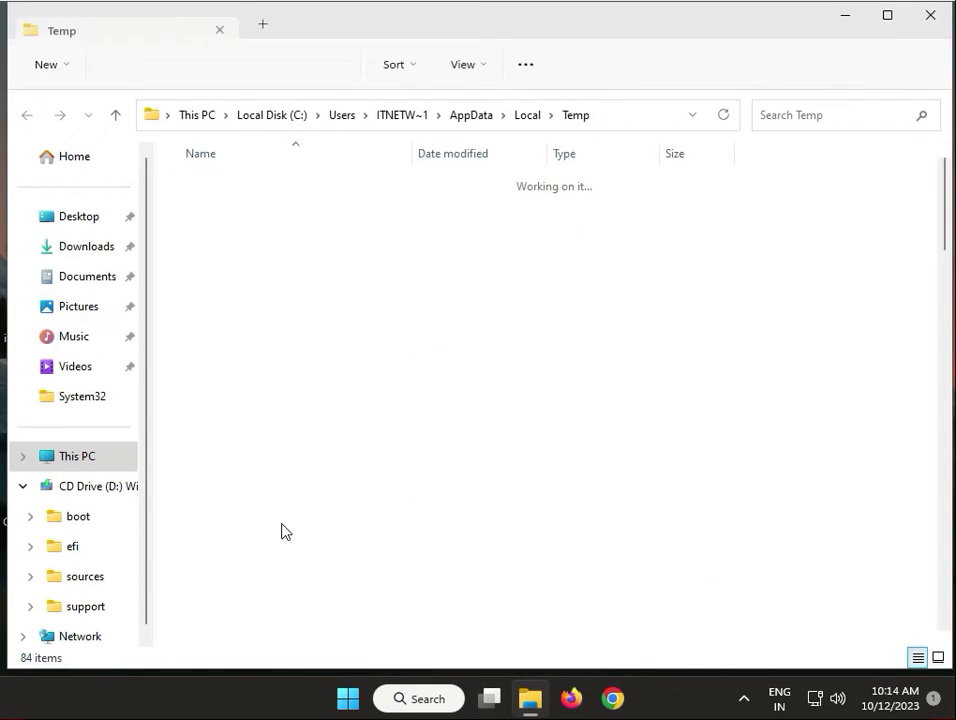
# Step: Permanently delete everything in the Temp folder, granting administrator permission and skipping all files in use, and close the folder
pyautogui.click(289, 503)
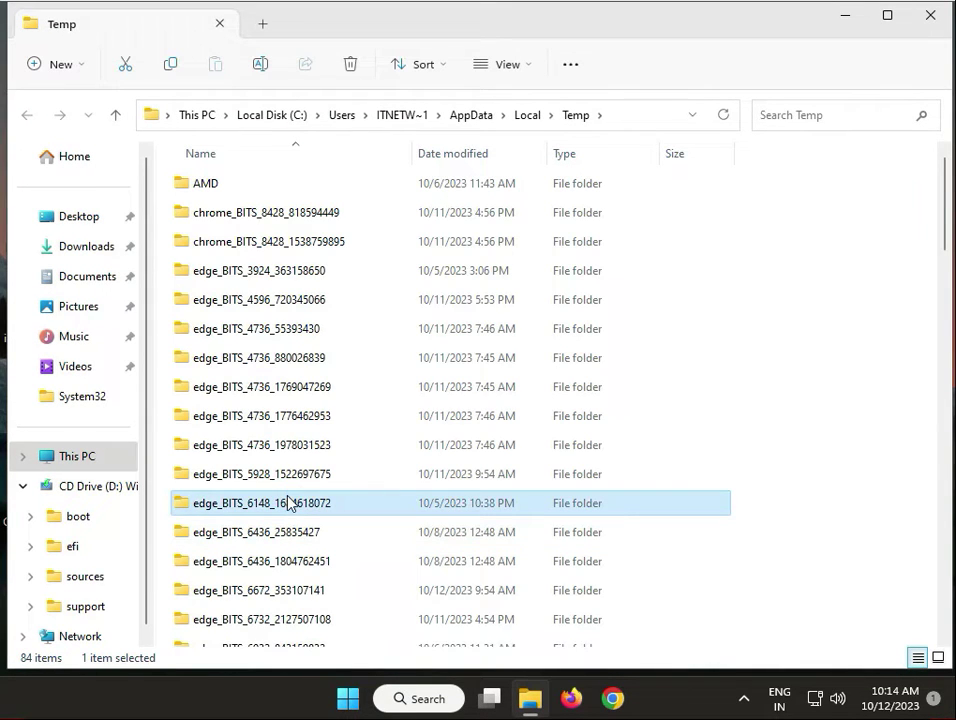
pyautogui.hotkey('ctrl', 'a')
pyautogui.hotkey('shift', 'Delete')
pyautogui.press('Return')
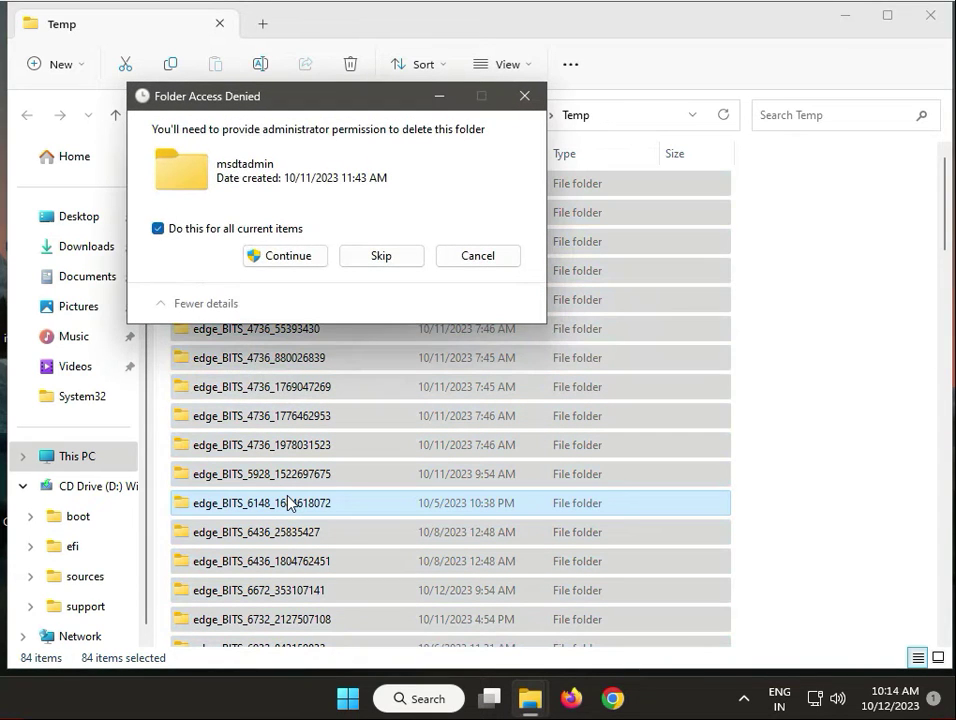
pyautogui.click(258, 257)
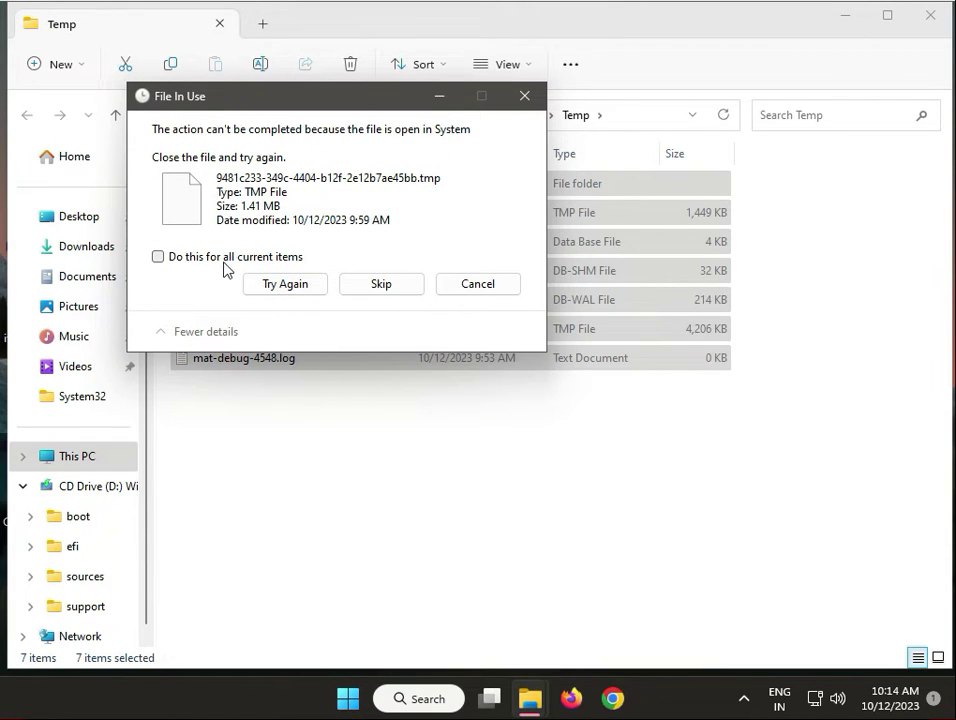
pyautogui.click(224, 263)
pyautogui.click(354, 286)
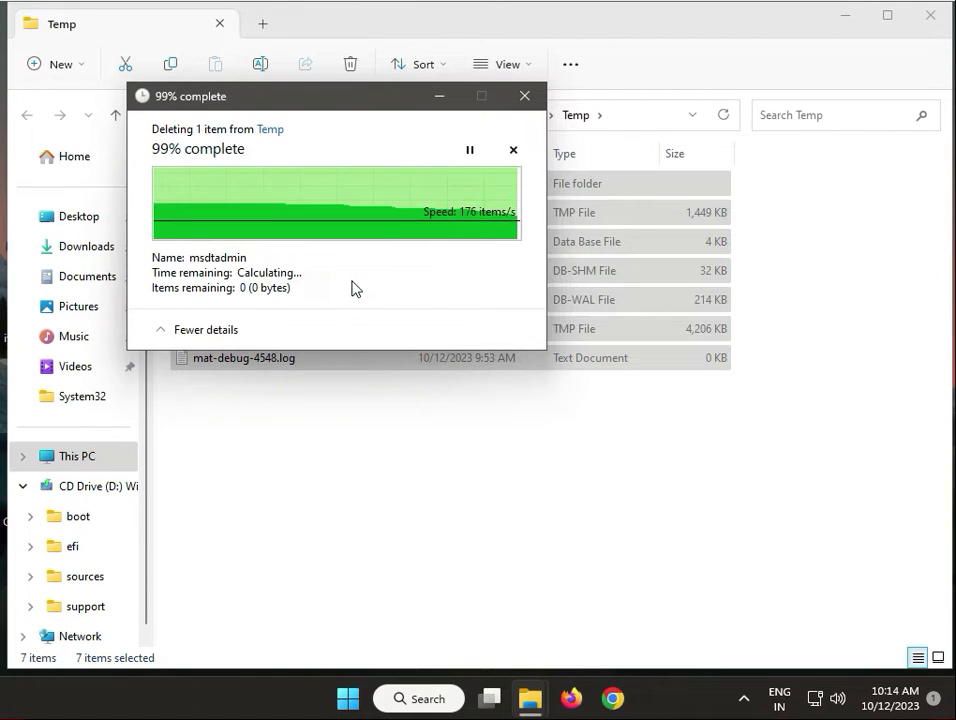
pyautogui.moveTo(361, 380); pyautogui.dragTo(338, 186)
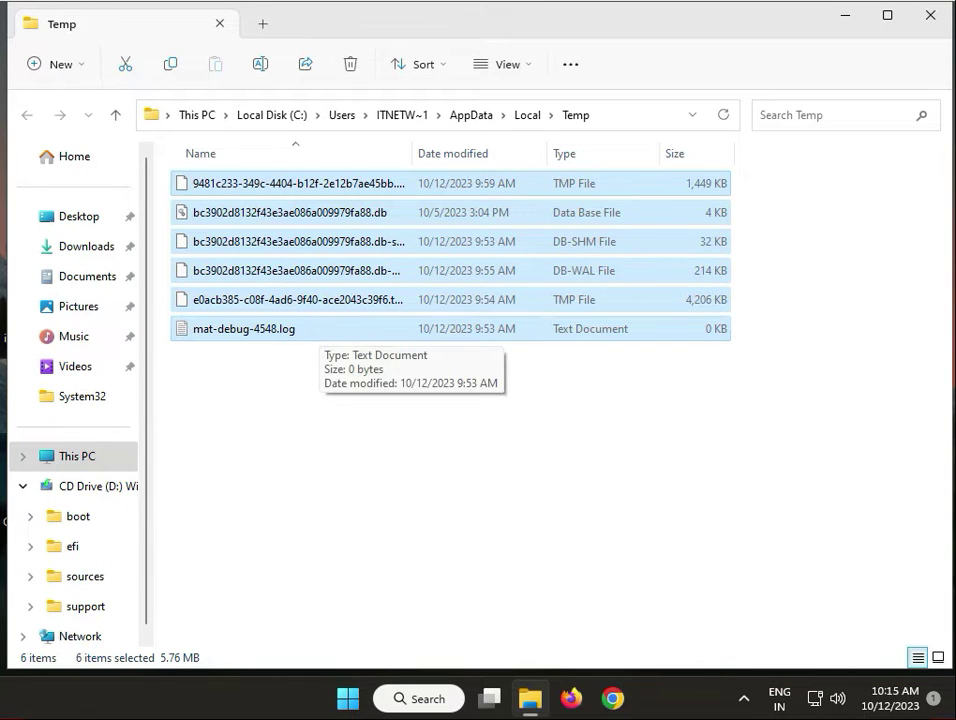
pyautogui.click(921, 22)
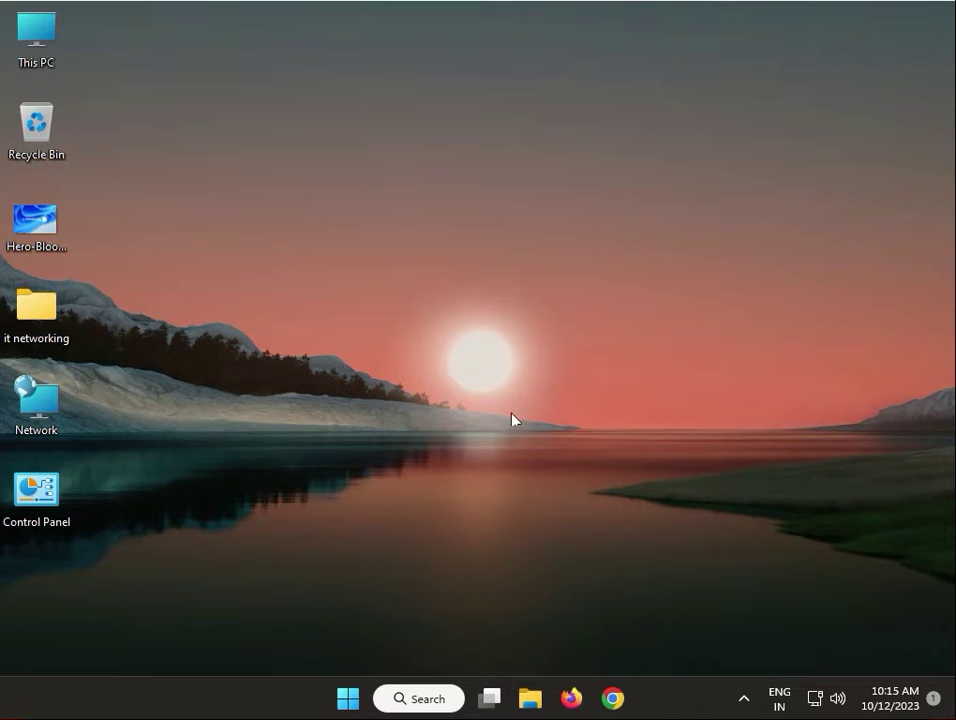
# Step: Open Device Manager to view the computer's device categories
pyautogui.rightClick(343, 704)
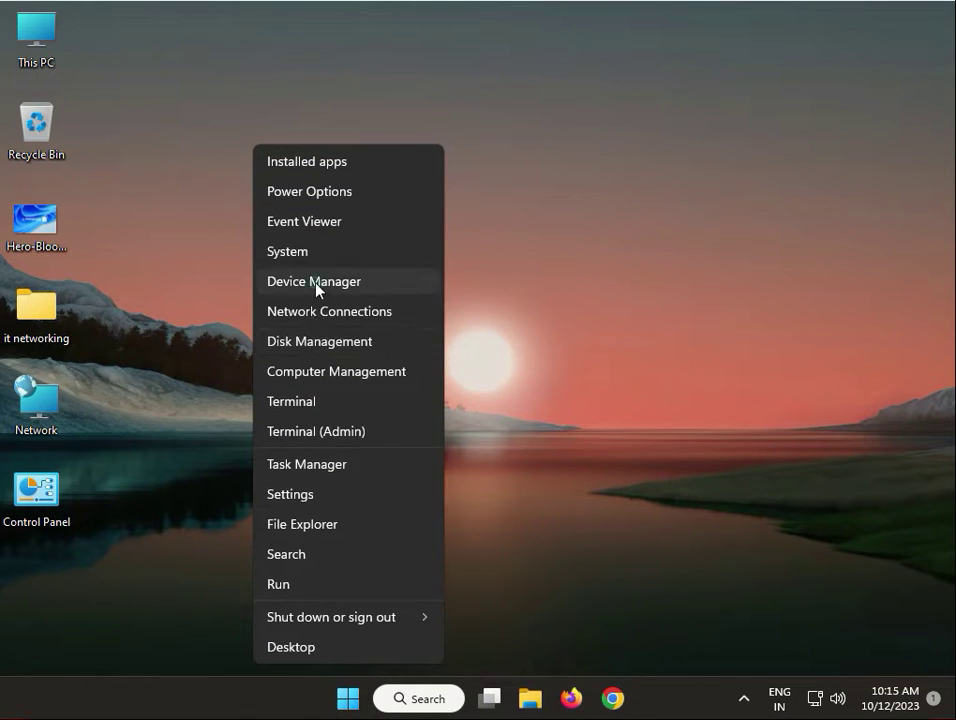
pyautogui.click(314, 283)
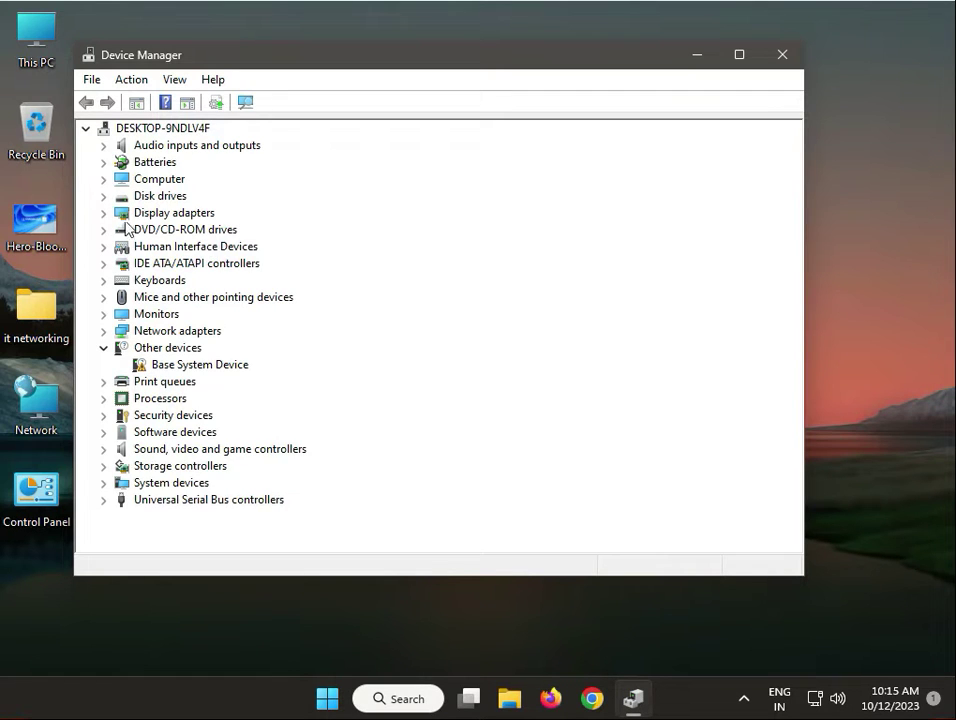
pyautogui.click(103, 212)
pyautogui.click(104, 213)
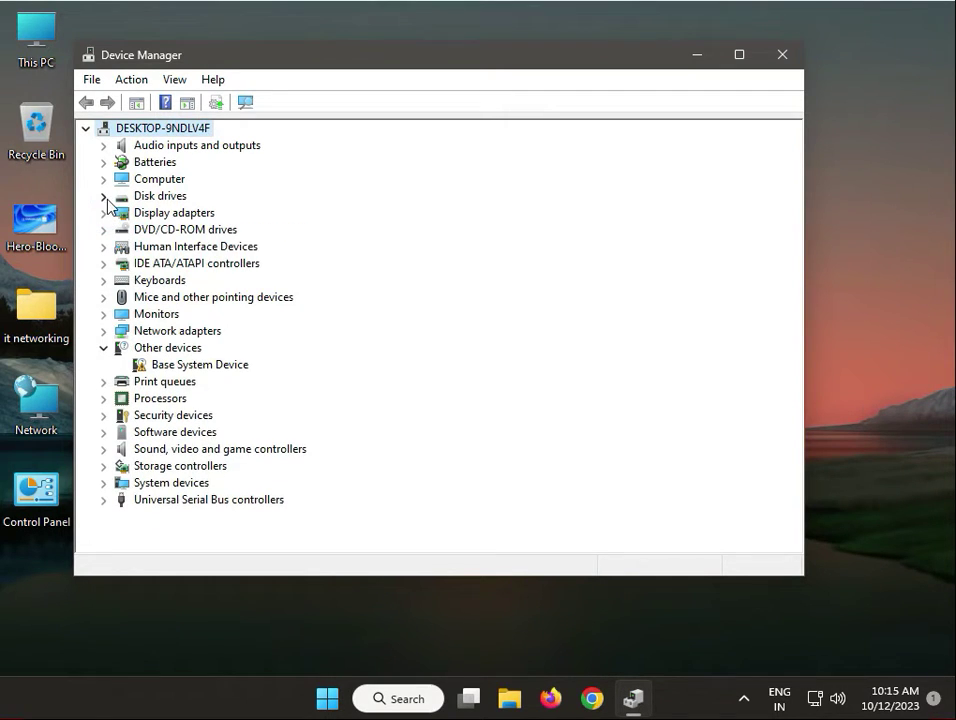
# Step: Search automatically for an updated driver for the VBOX HARDDISK disk drive and close Device Manager
pyautogui.click(103, 195)
pyautogui.rightClick(184, 214)
pyautogui.click(245, 228)
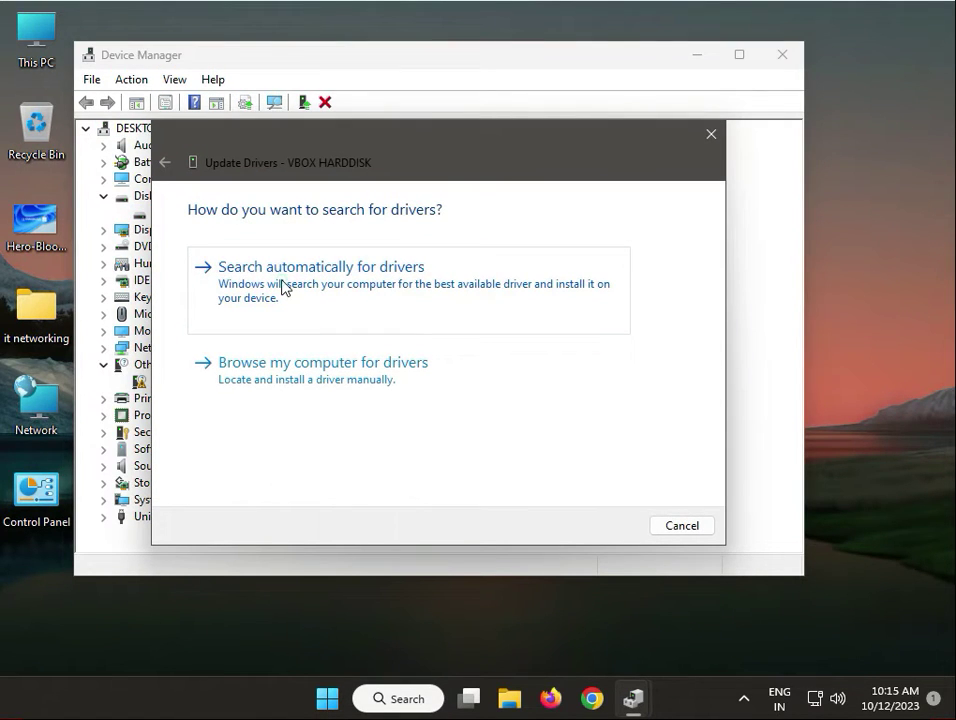
pyautogui.click(284, 288)
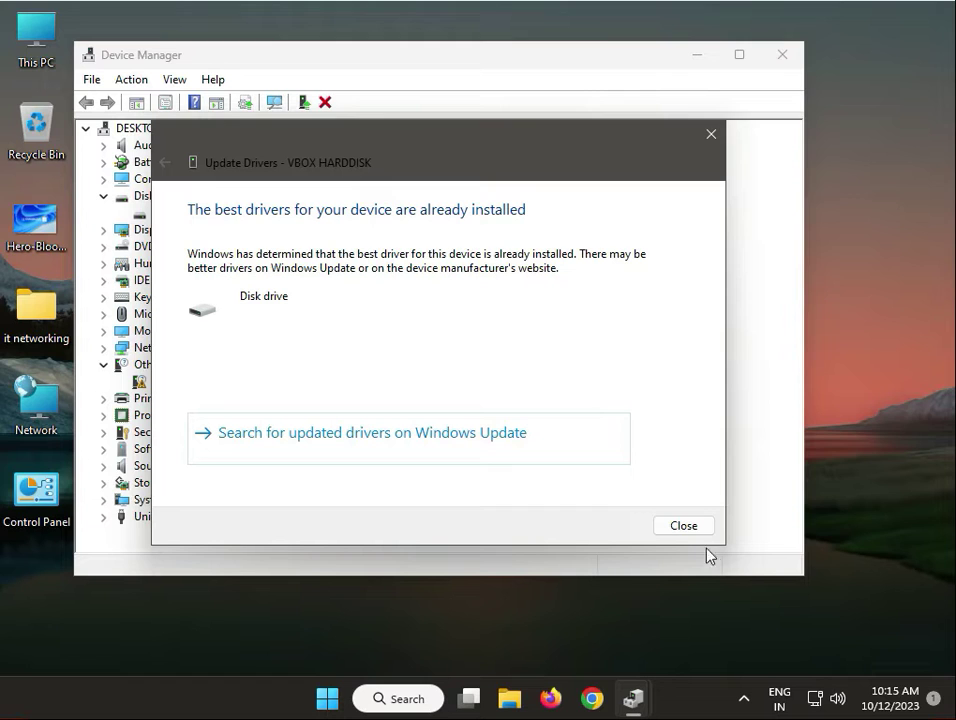
pyautogui.click(684, 526)
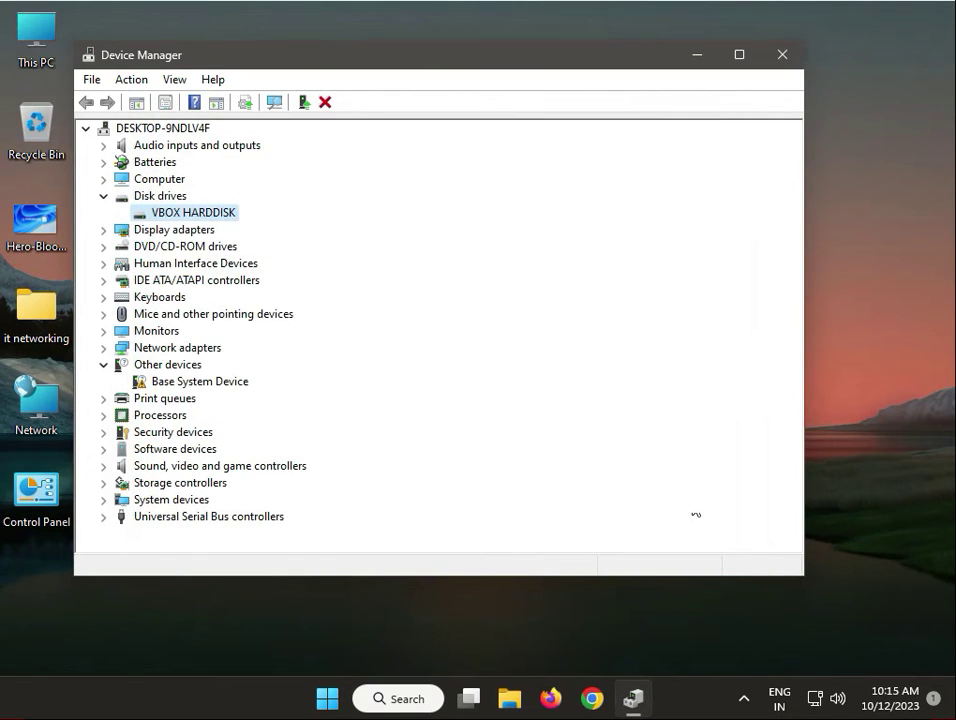
pyautogui.click(786, 57)
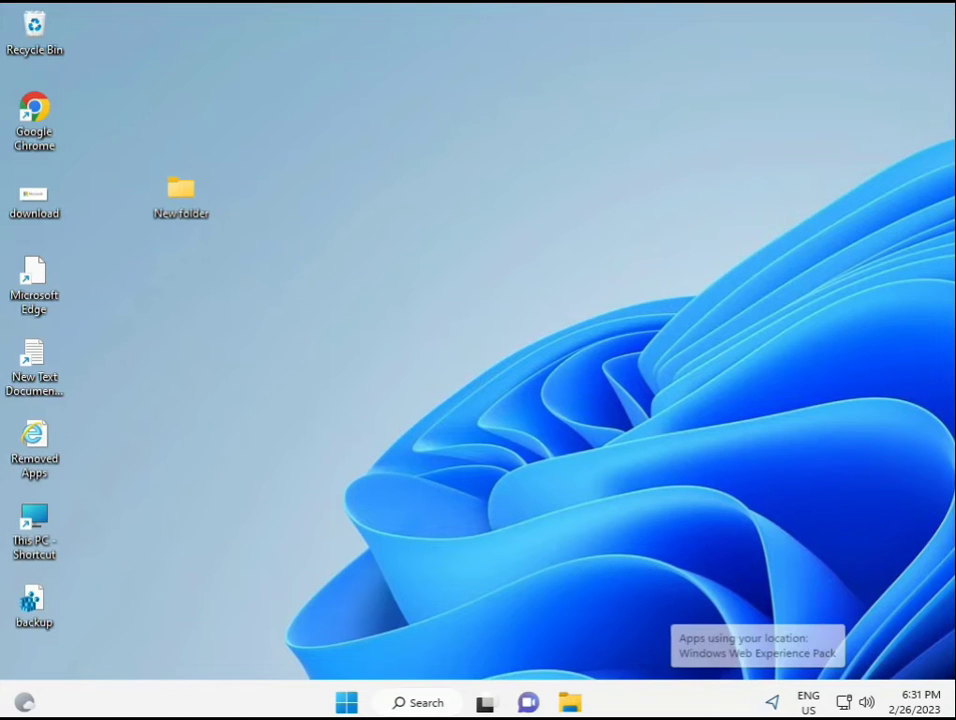
# Step: Search for cmd and run Command Prompt as administrator, allowing Windows Command Processor to make changes to the device
pyautogui.click(343, 703)
pyautogui.write('cmd')
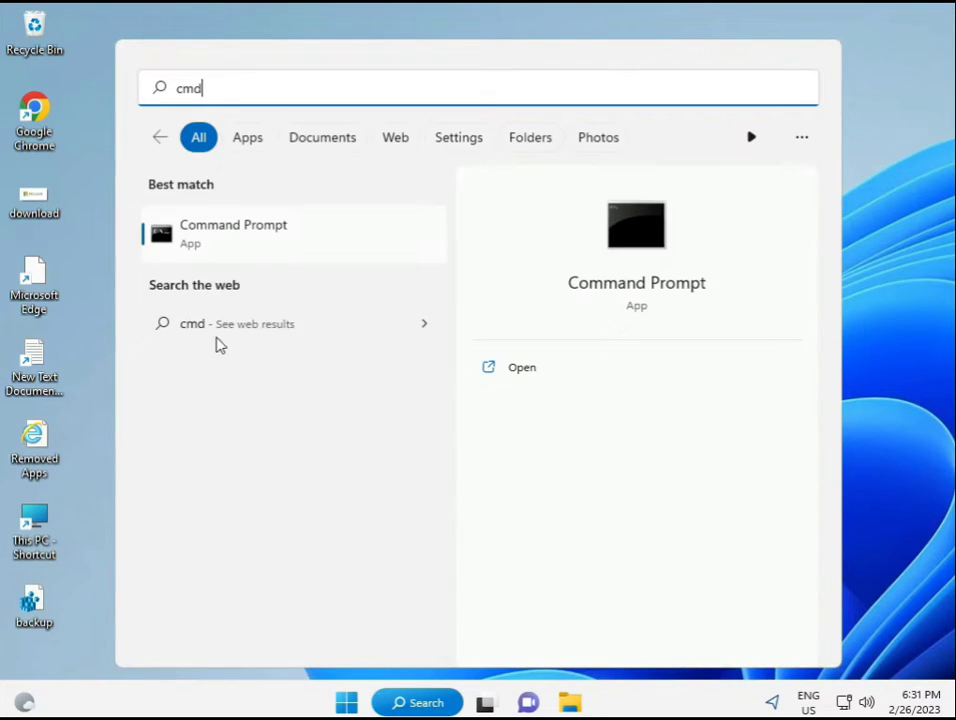
pyautogui.click(211, 235)
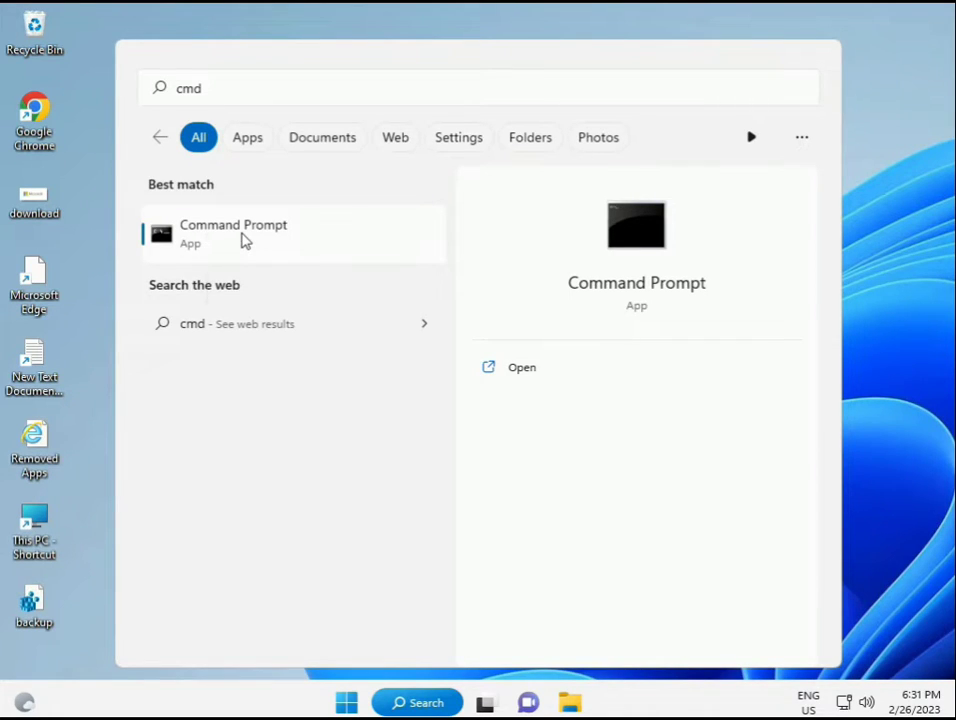
pyautogui.rightClick(243, 241)
pyautogui.press('Escape')
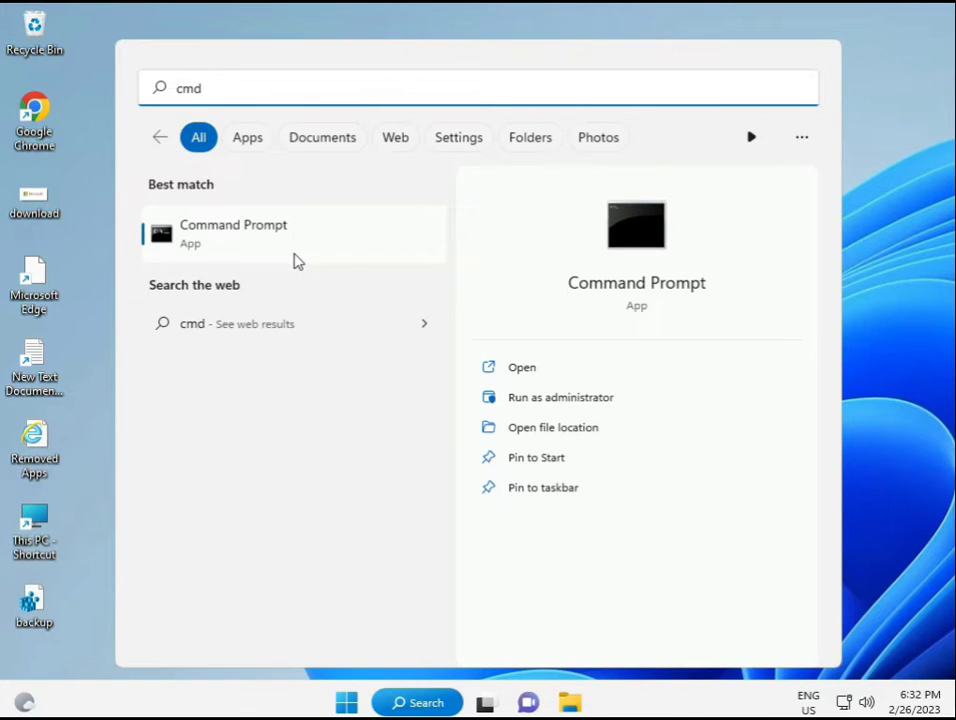
pyautogui.hotkey('ctrl', 'shift', 'Return')
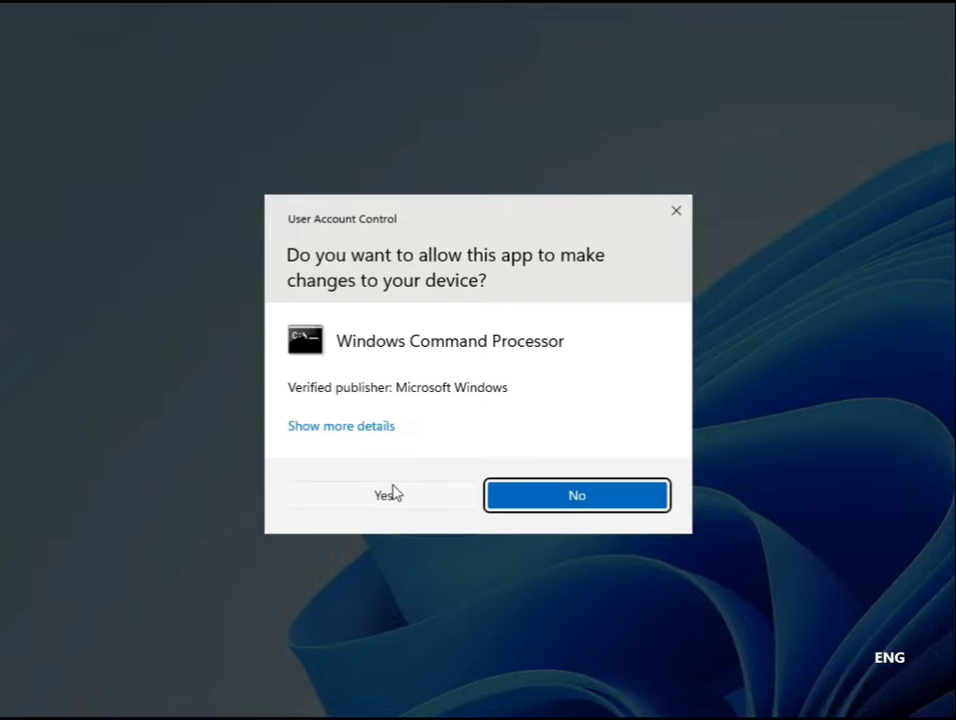
pyautogui.click(390, 494)
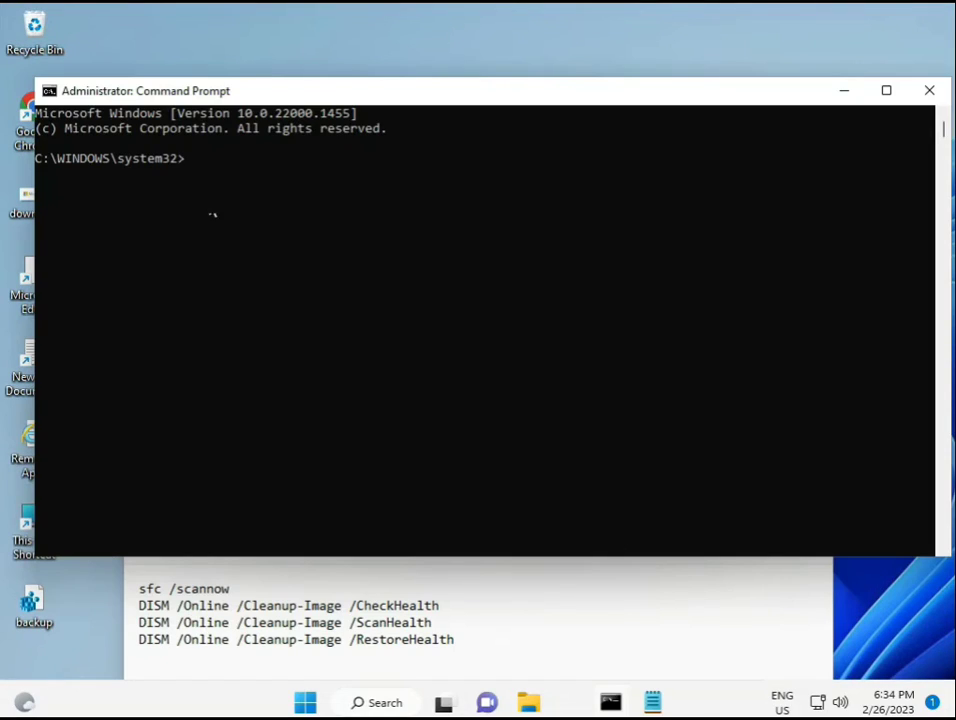
# Step: Run a system file scan with the command sfc /scannow
pyautogui.click(190, 163)
pyautogui.write('sca')
pyautogui.press('BackSpace')
pyautogui.press('BackSpace')
pyautogui.press('BackSpace')
pyautogui.write('sfc /scannow')
pyautogui.press('Return')
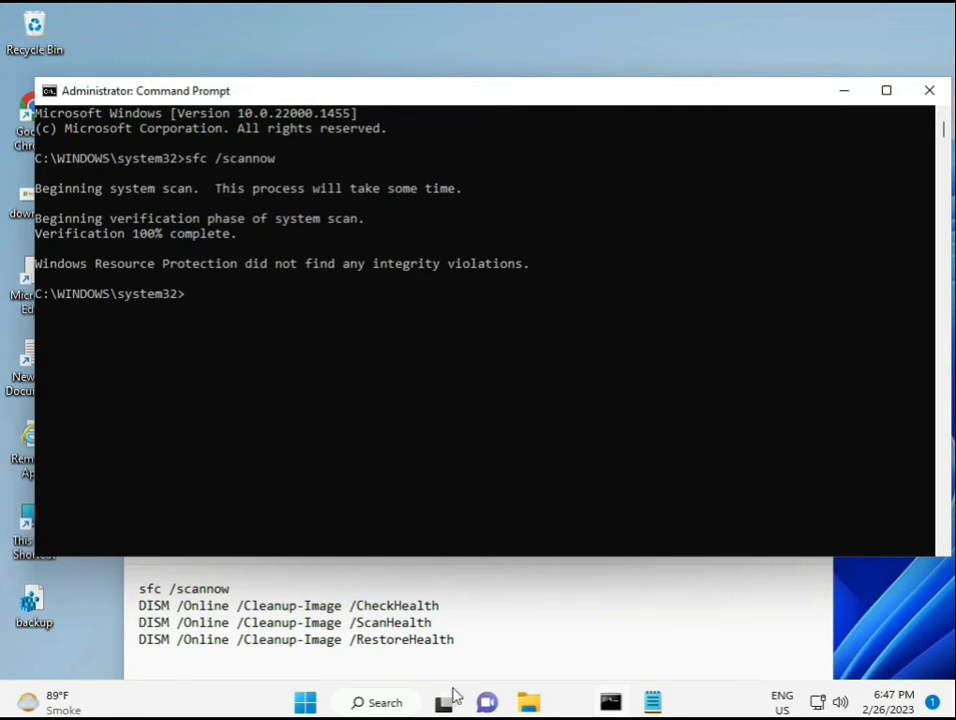
# Step: Copy the command DISM /Online /Cleanup-Image /CheckHealth from the open Notepad document
pyautogui.moveTo(139, 605); pyautogui.dragTo(449, 606)
pyautogui.hotkey('ctrl', 'c')
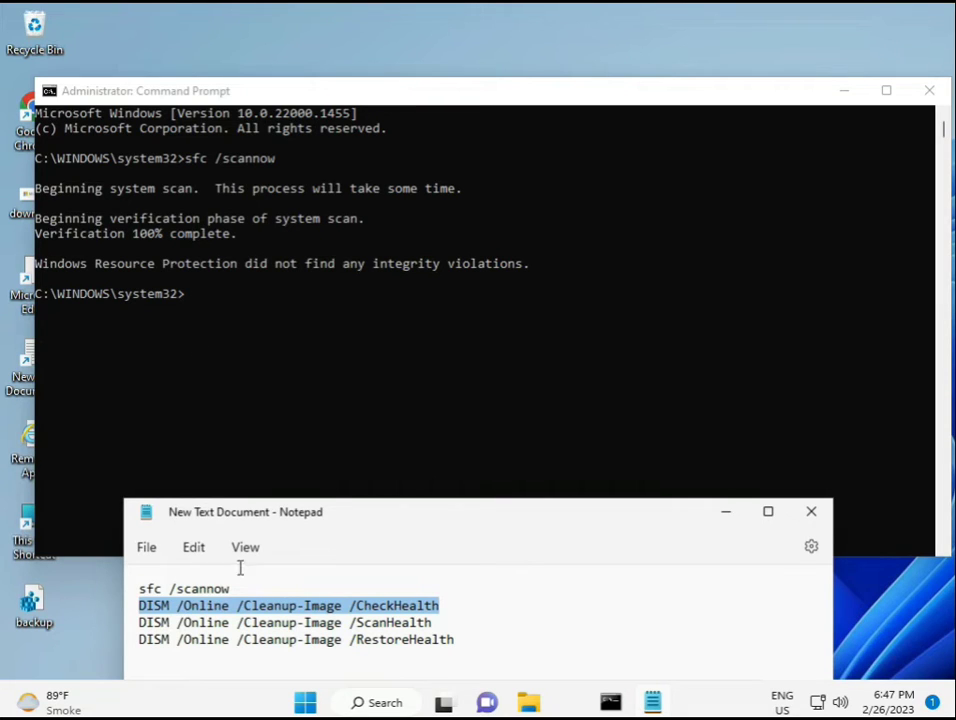
pyautogui.rightClick(254, 610)
pyautogui.click(300, 316)
# Step: Paste the copied DISM CheckHealth command into Command Prompt and run it
pyautogui.click(189, 299)
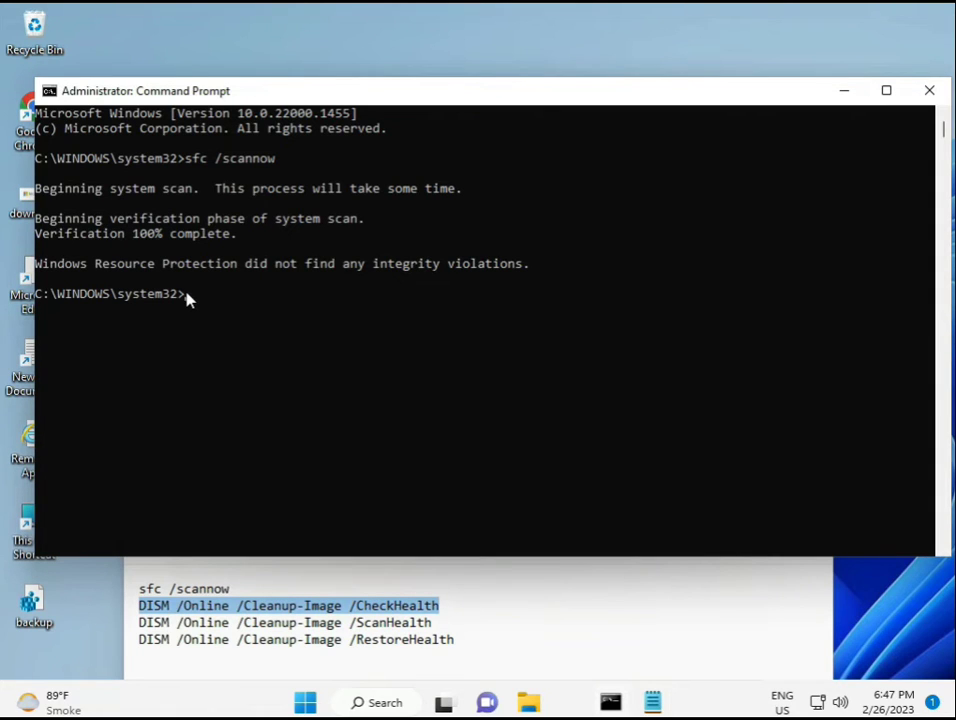
pyautogui.rightClick(75, 92)
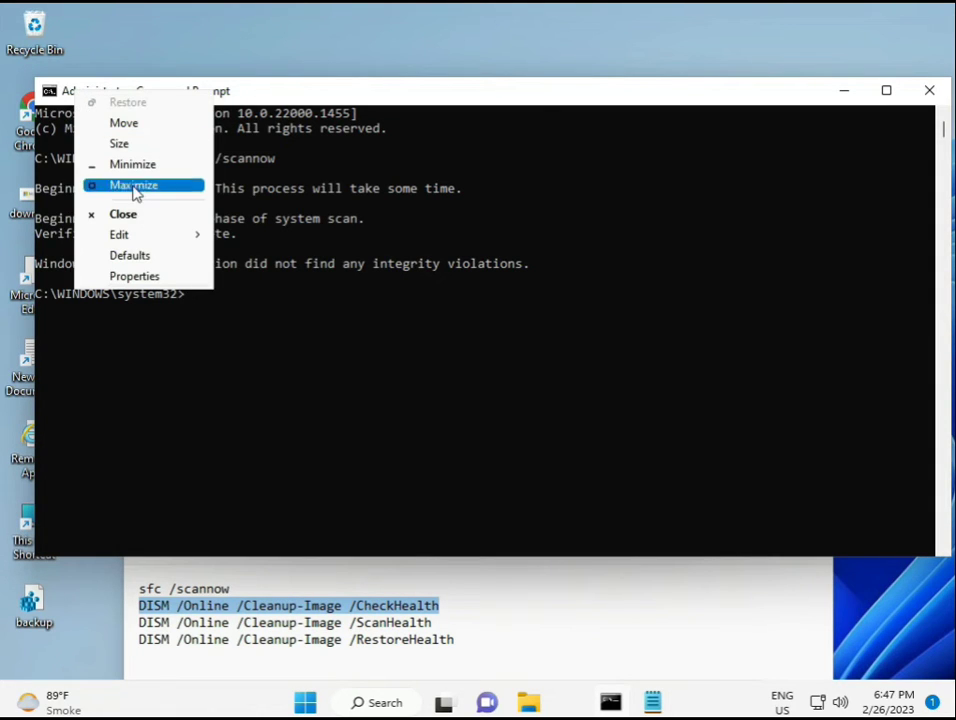
pyautogui.moveTo(164, 235)
pyautogui.click(252, 273)
pyautogui.hotkey('ctrl', 'v')
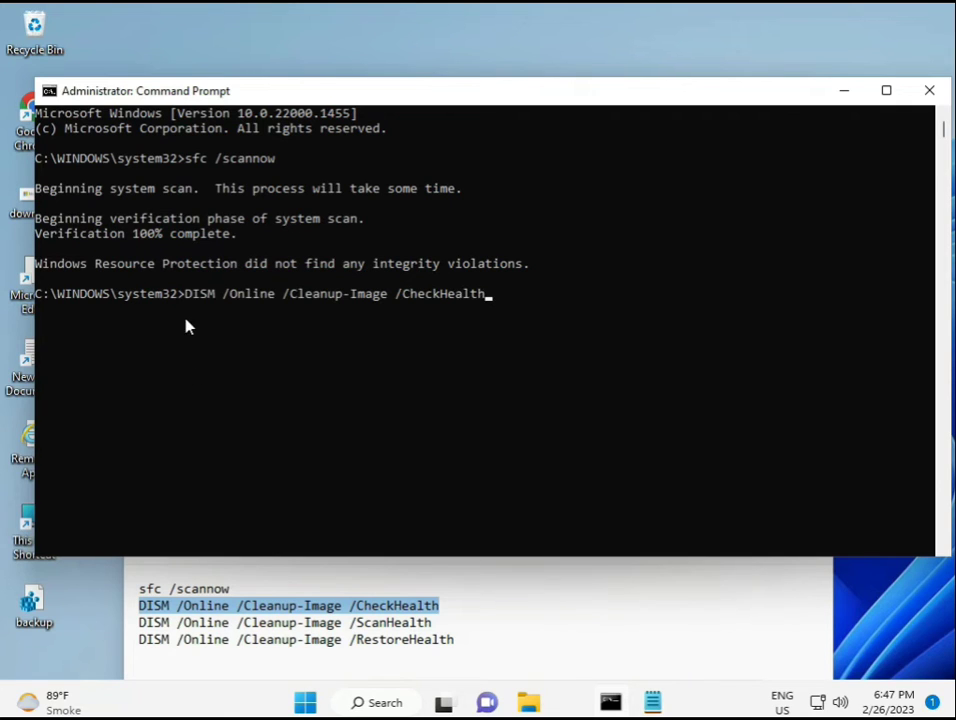
pyautogui.click(188, 298)
pyautogui.press('Escape')
pyautogui.press('Return')
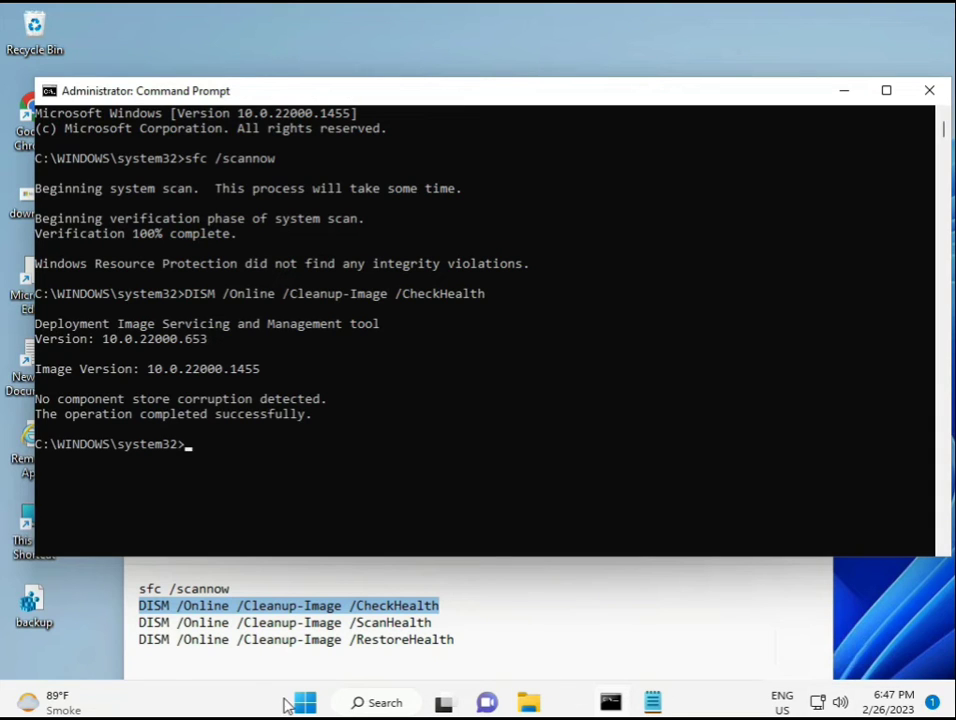
# Step: Copy the command DISM /Online /Cleanup-Image /ScanHealth from the Notepad document
pyautogui.click(141, 621)
pyautogui.moveTo(141, 621); pyautogui.dragTo(456, 623)
pyautogui.press('super+c')
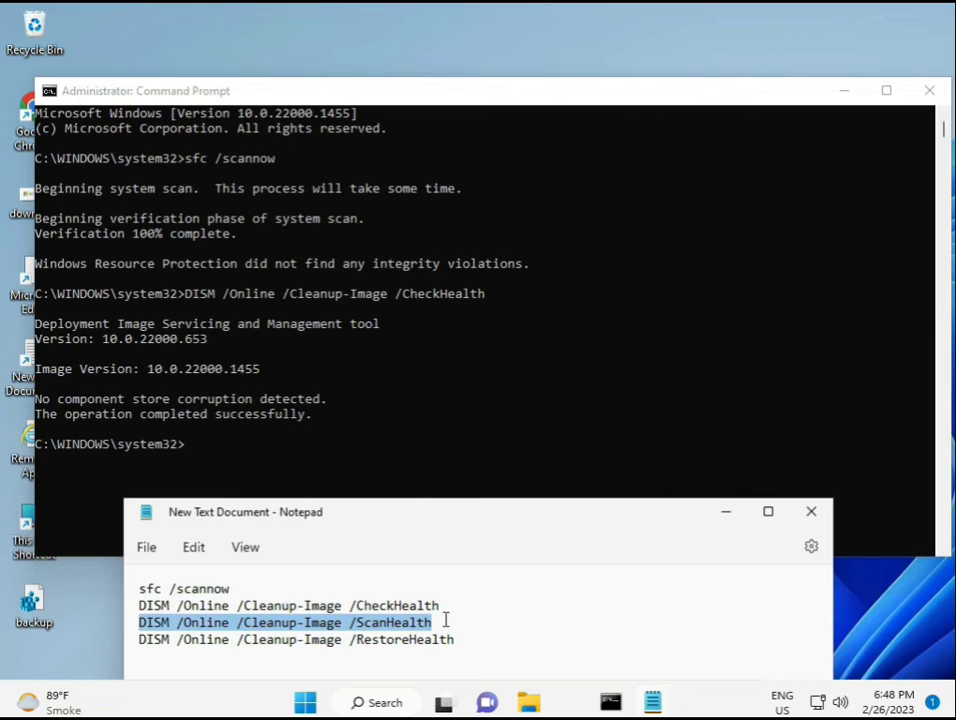
pyautogui.rightClick(424, 624)
pyautogui.click(468, 360)
# Step: Paste the copied DISM ScanHealth command into Command Prompt and run it
pyautogui.click(192, 453)
pyautogui.click(188, 446)
pyautogui.rightClick(192, 453)
pyautogui.rightClick(192, 453)
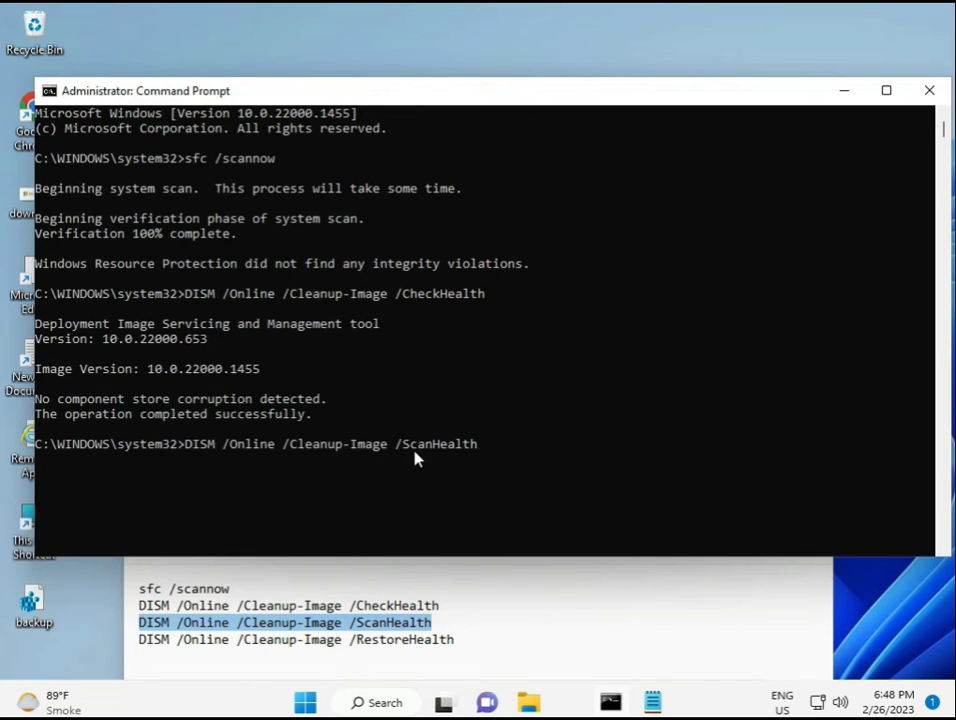
pyautogui.press('Return')
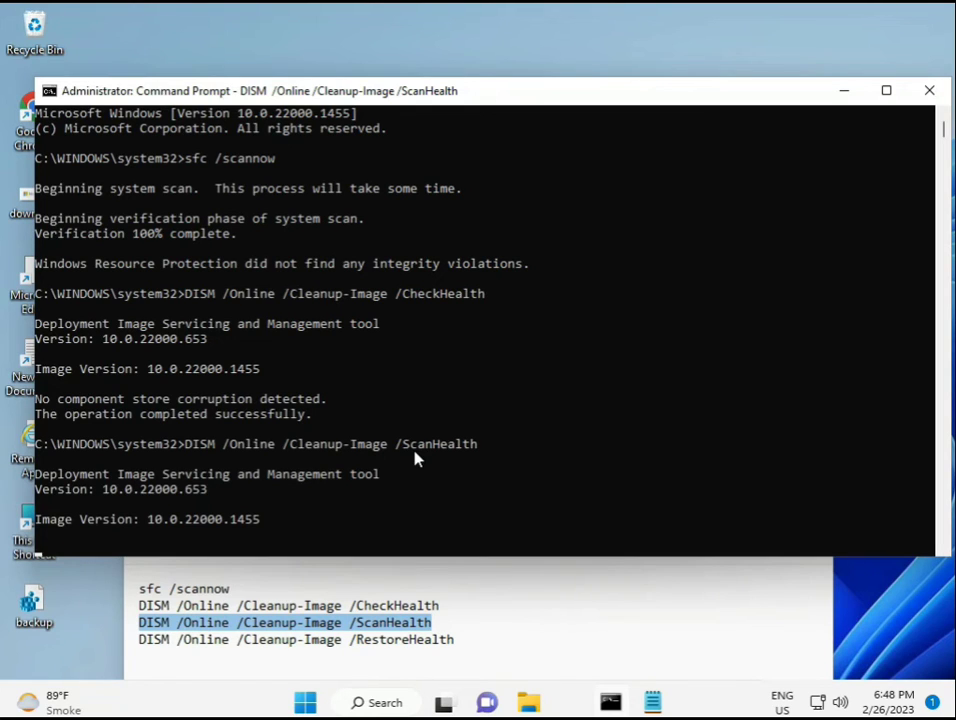
pyautogui.click(610, 703)
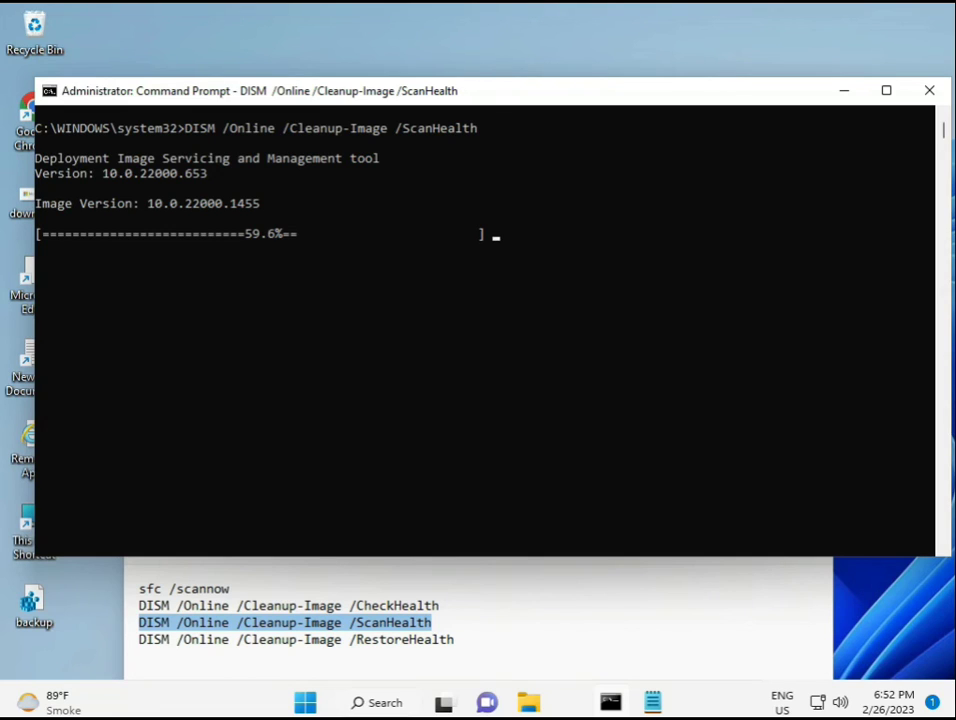
pyautogui.press('super+space')
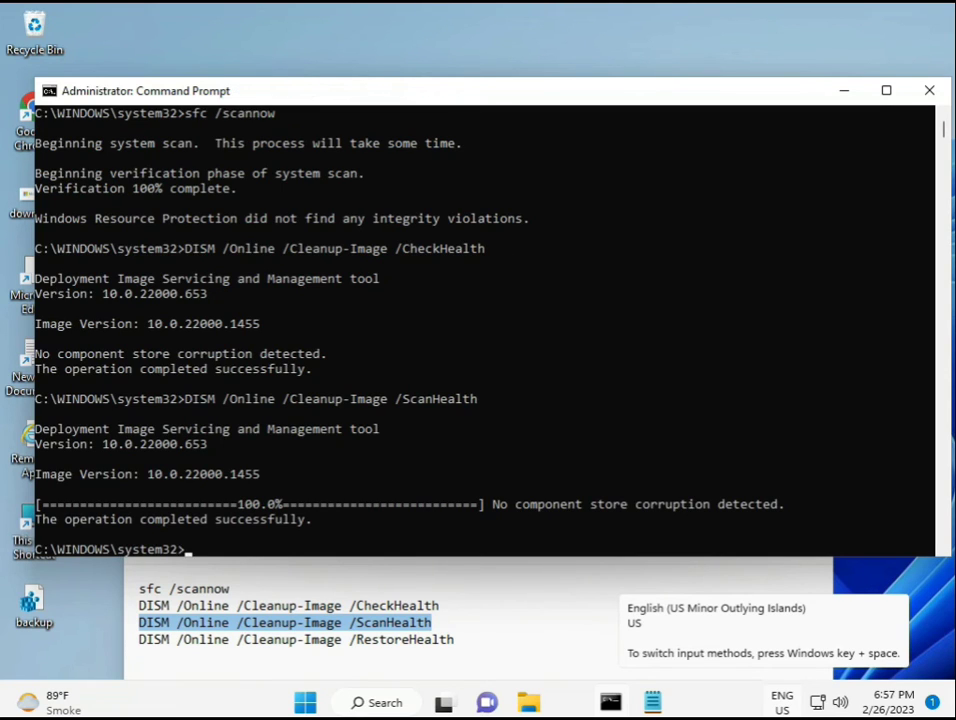
pyautogui.moveTo(209, 520); pyautogui.dragTo(313, 527)
# Step: Copy the command DISM /Online /Cleanup-Image /RestoreHealth from the Notepad document
pyautogui.click(226, 639)
pyautogui.tripleClick(227, 645)
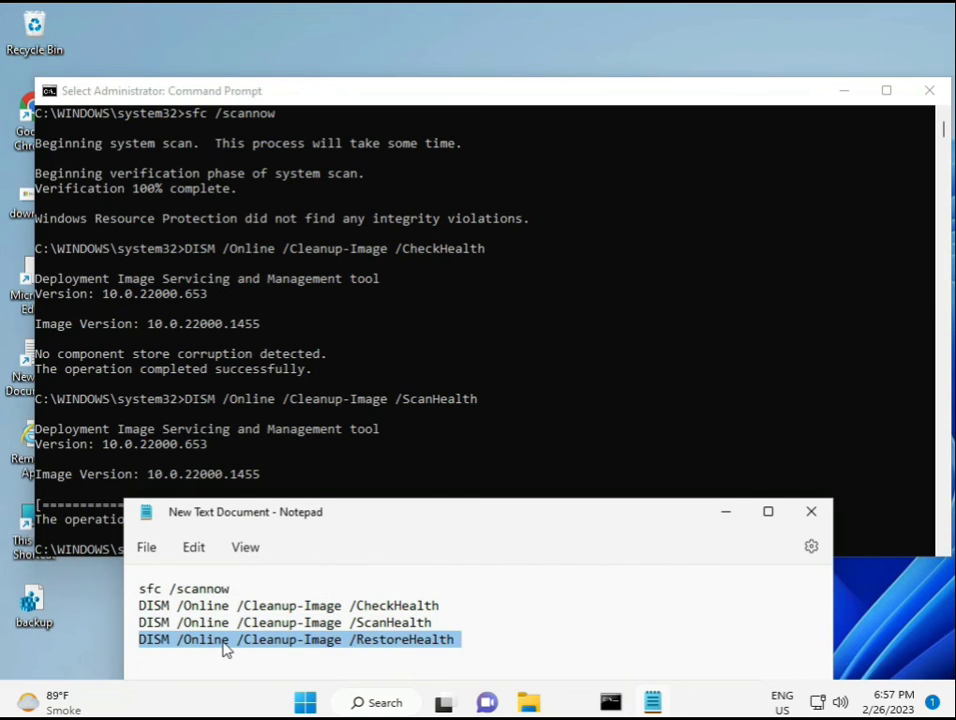
pyautogui.rightClick(226, 645)
pyautogui.click(282, 363)
# Step: Paste the copied DISM RestoreHealth command into Command Prompt and run it
pyautogui.click(212, 492)
pyautogui.click(192, 549)
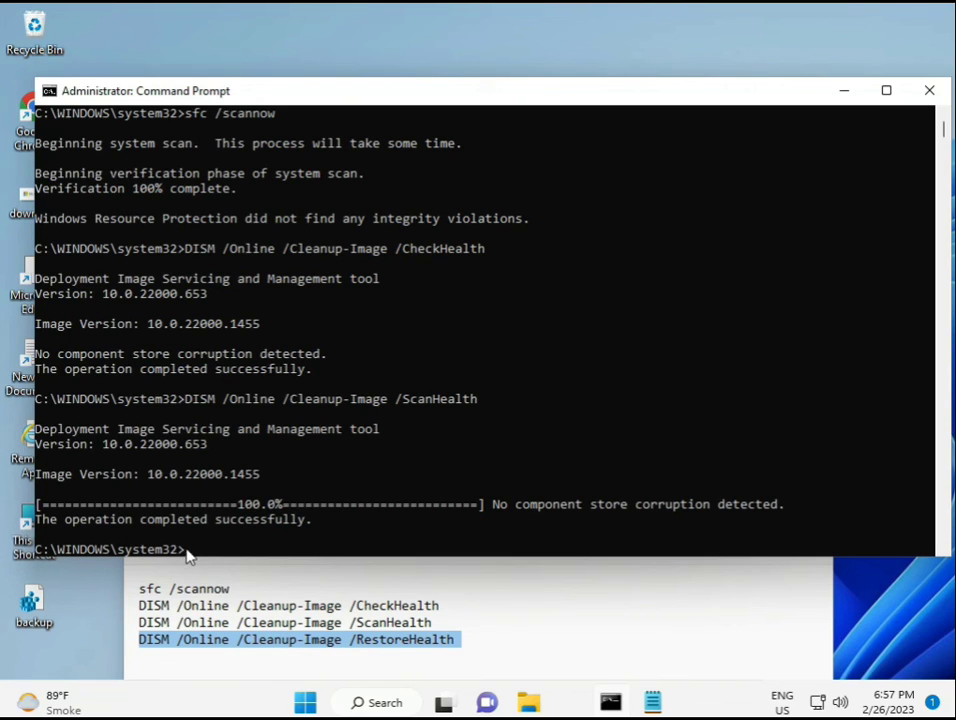
pyautogui.click(186, 557)
pyautogui.rightClick(186, 557)
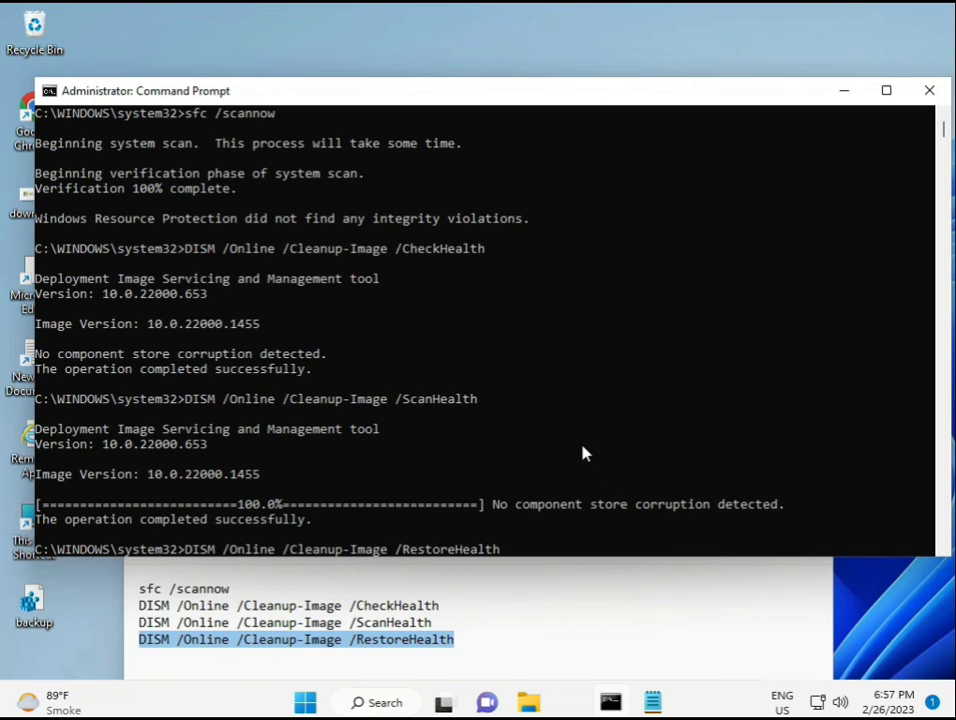
pyautogui.scroll(-10, 570, 462)
pyautogui.scroll(10, 550, 450)
pyautogui.scroll(-10, 946, 140)
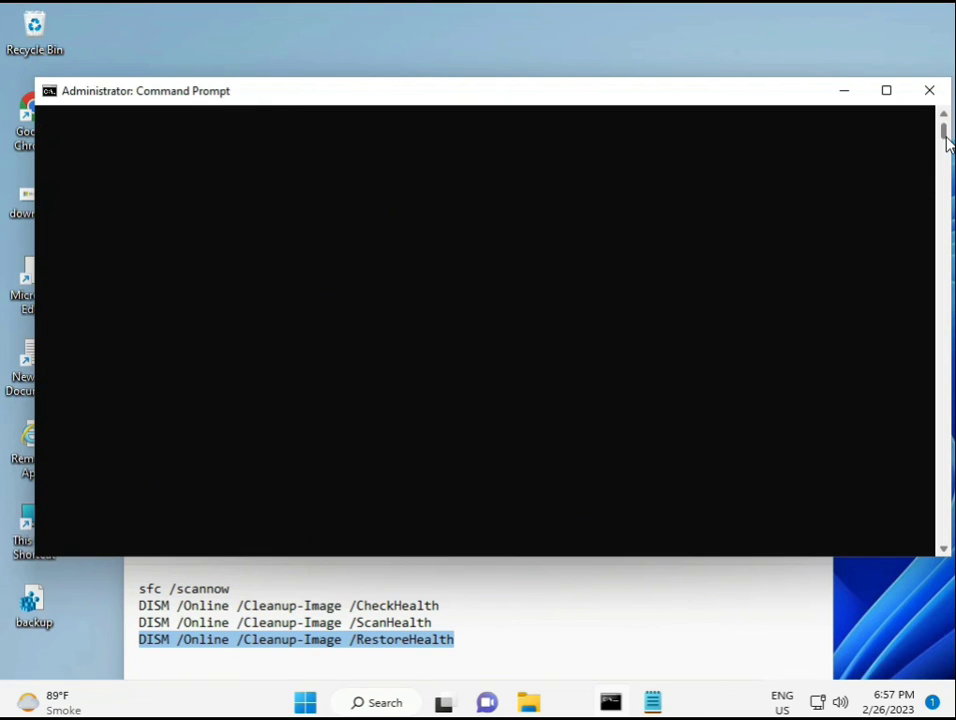
pyautogui.scroll(5, 946, 140)
pyautogui.click(188, 279)
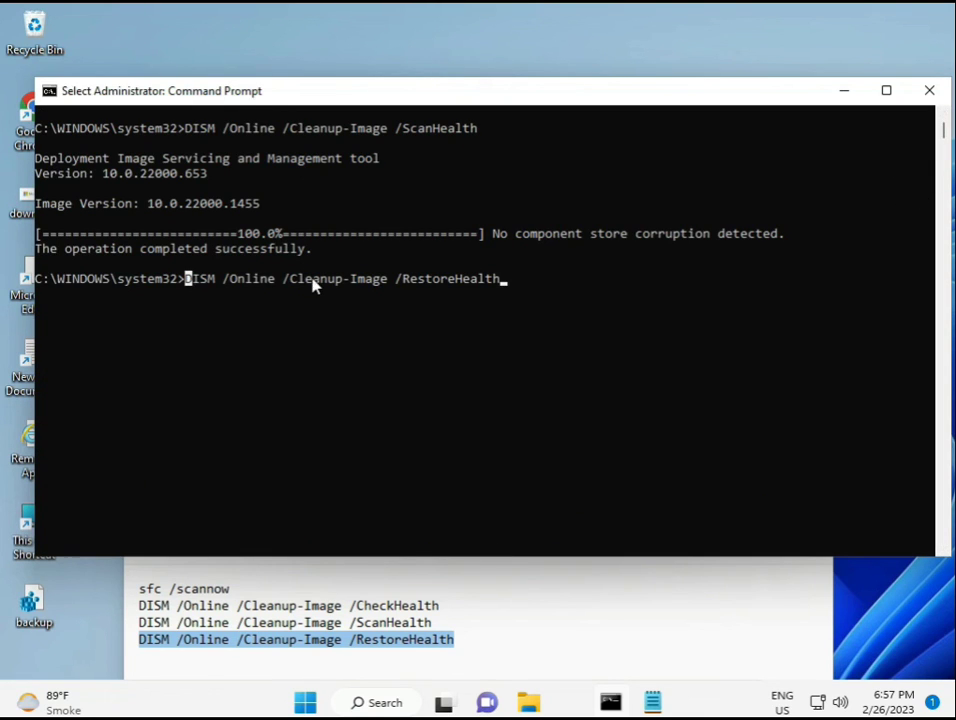
pyautogui.press('Escape')
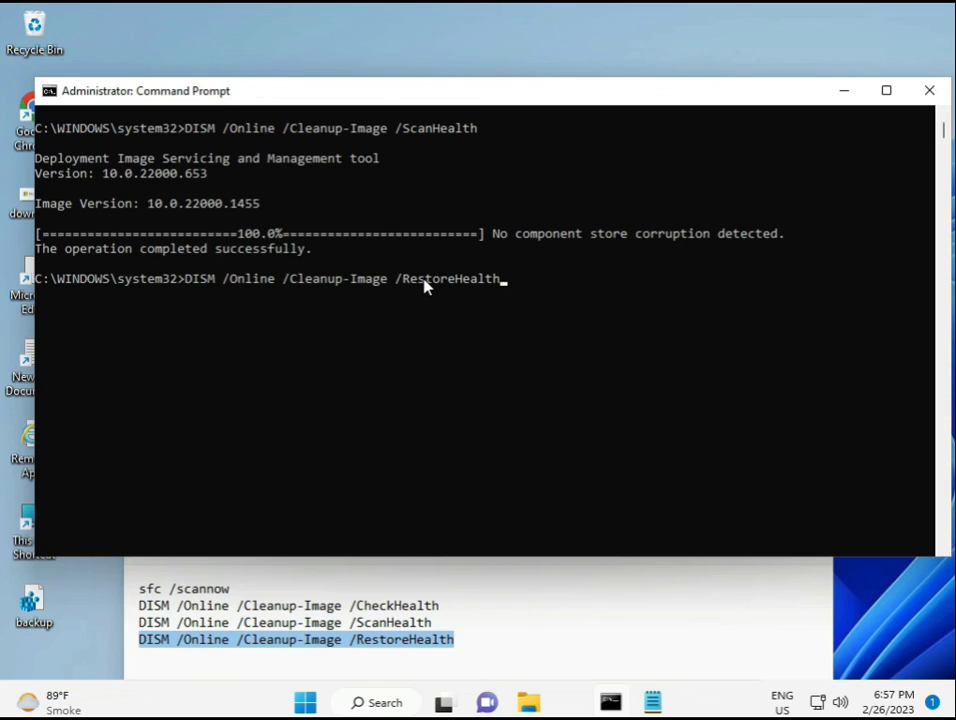
pyautogui.press('Return')
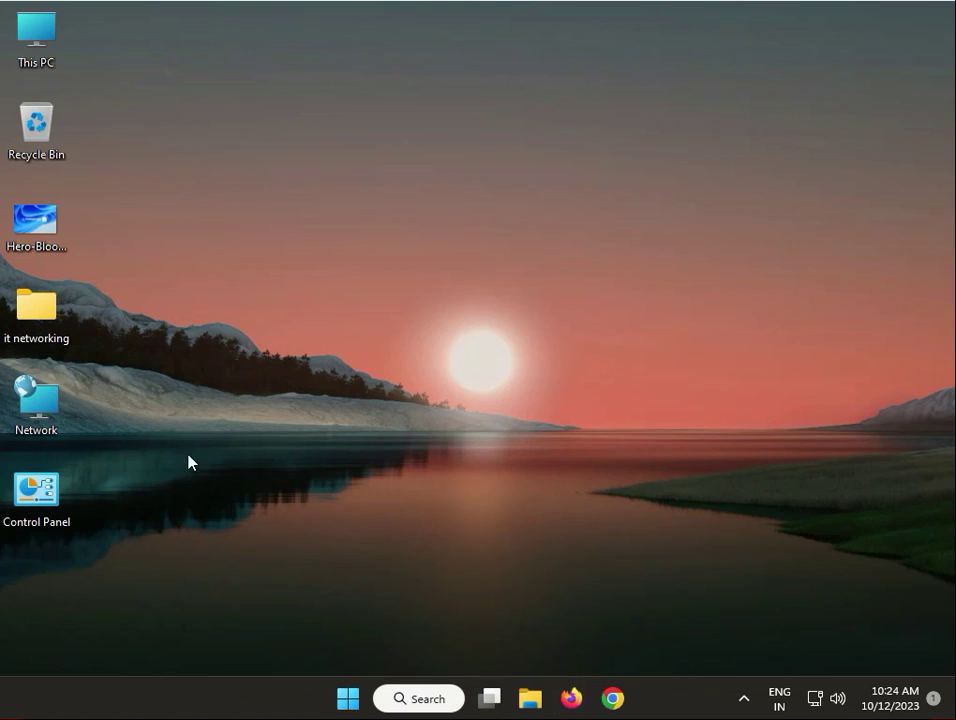
# Step: Show the computer's power options, including Restart, and dismiss them without choosing one
pyautogui.click(350, 706)
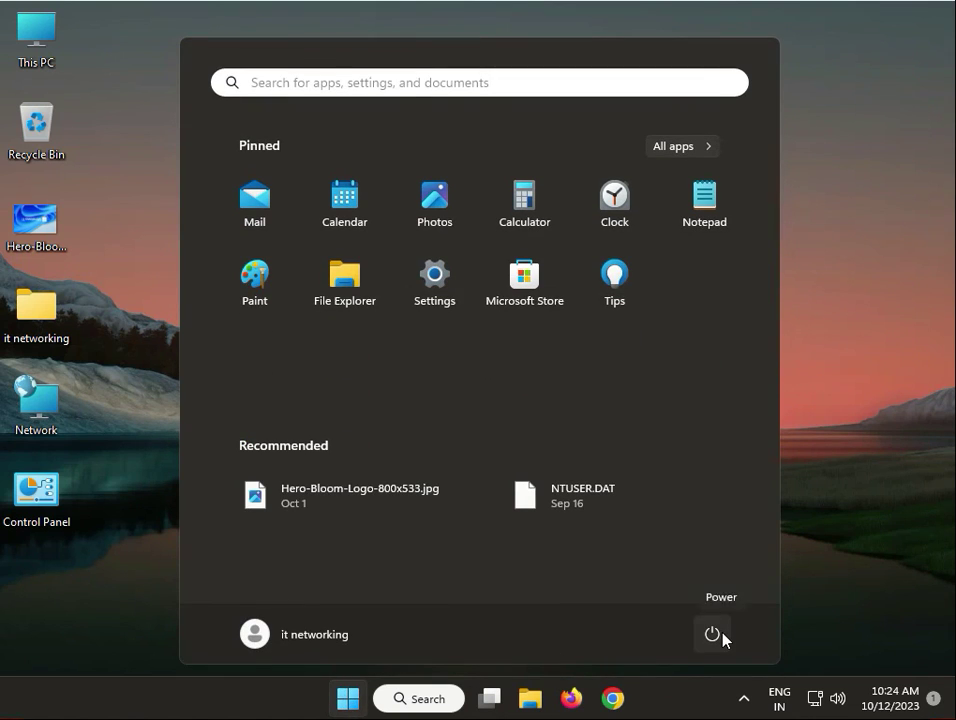
pyautogui.click(720, 636)
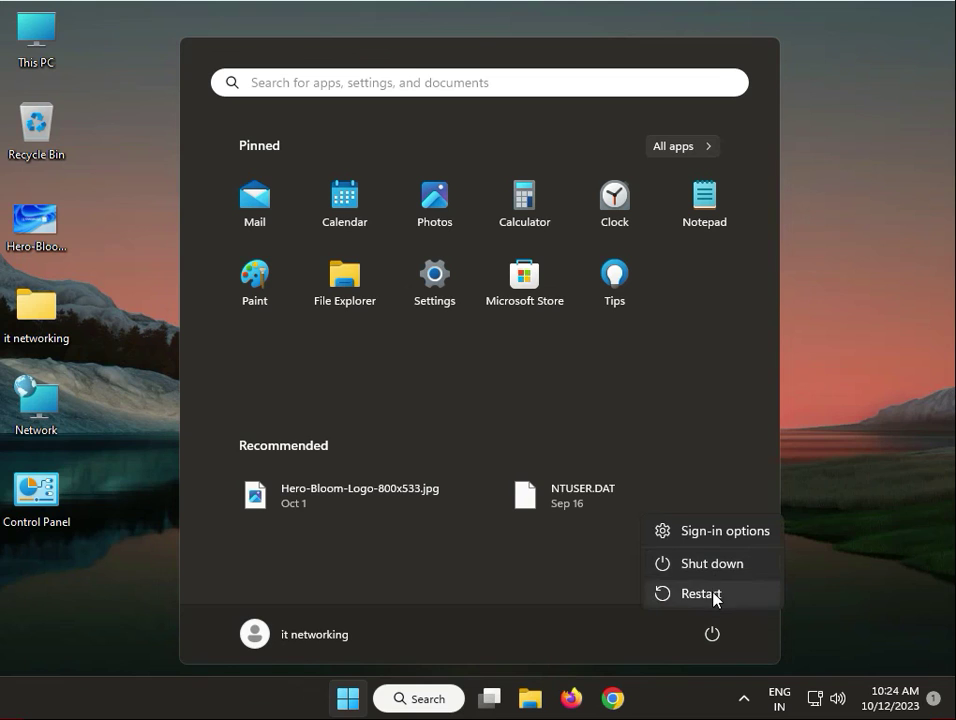
pyautogui.press('Escape')
pyautogui.click(857, 425)
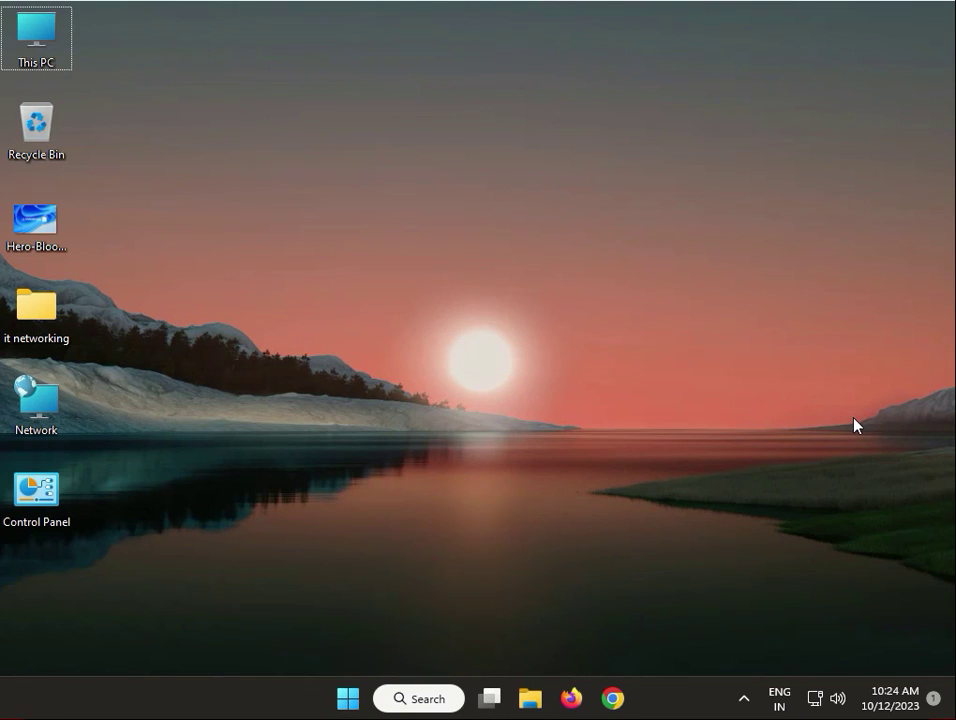